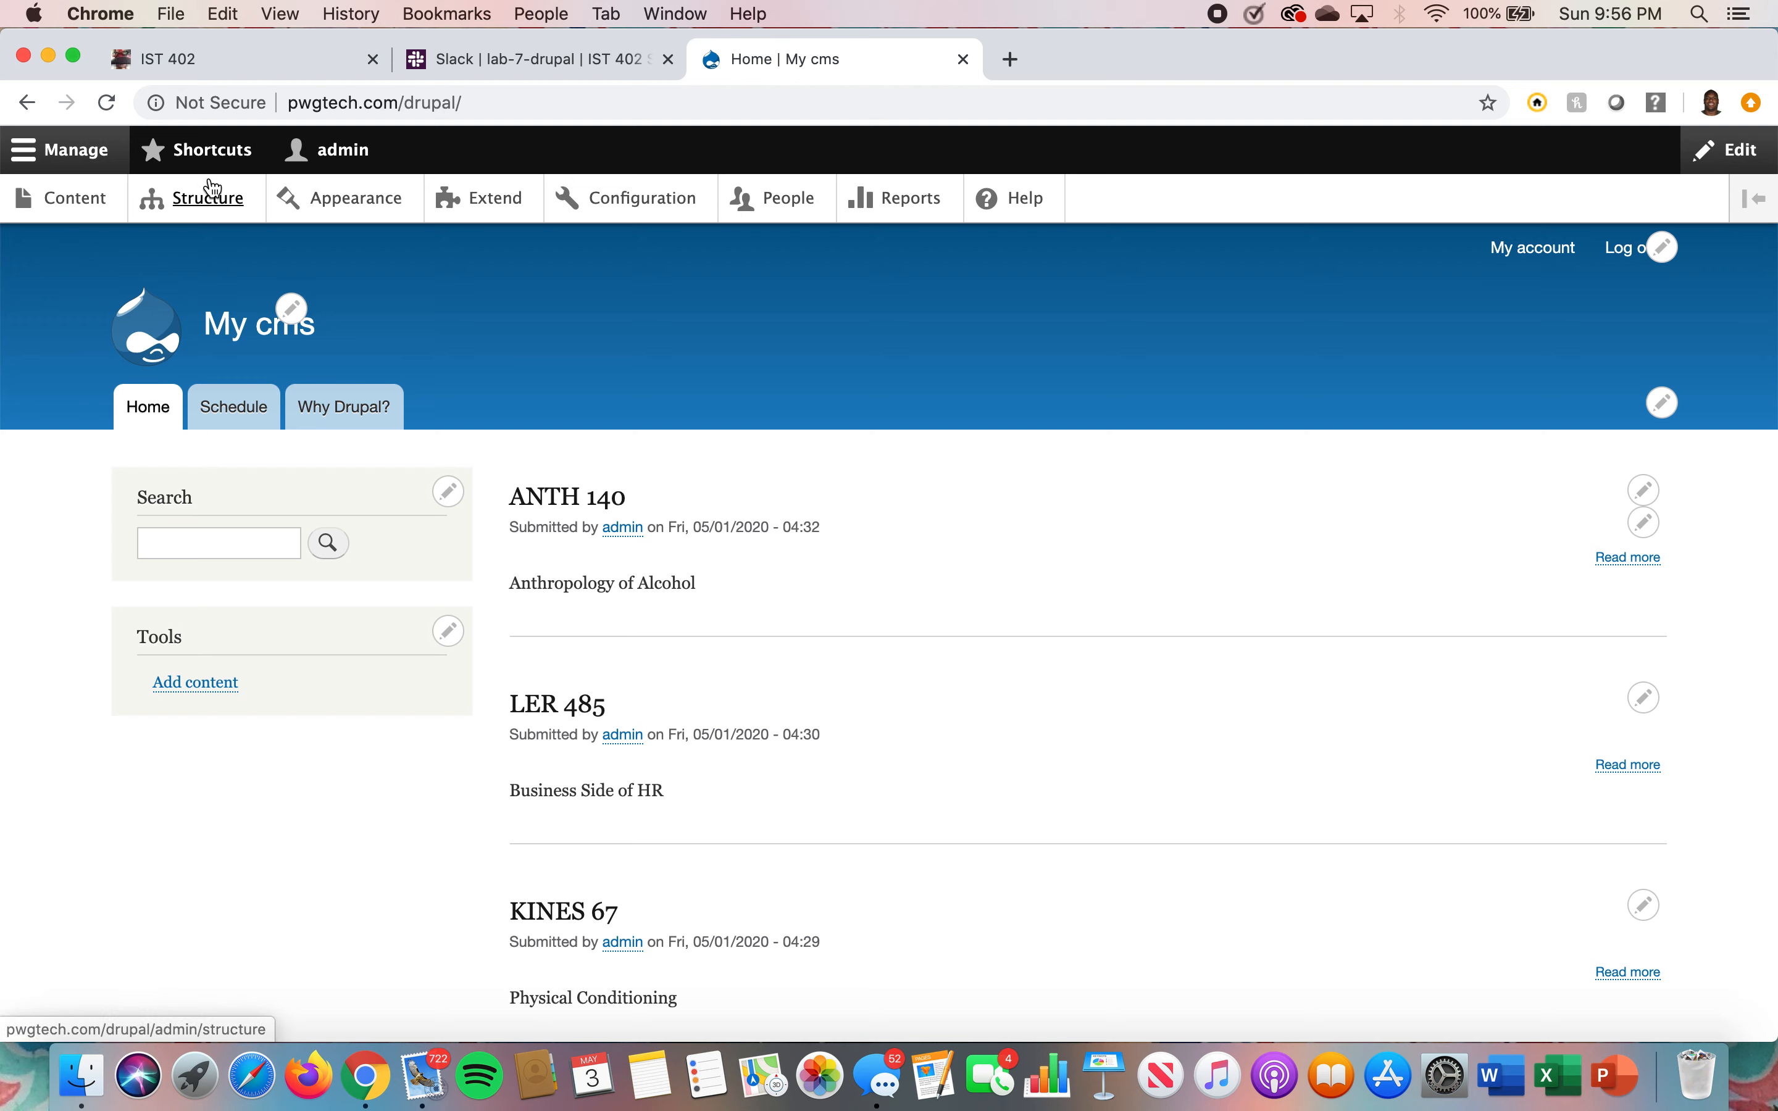
click(213, 204)
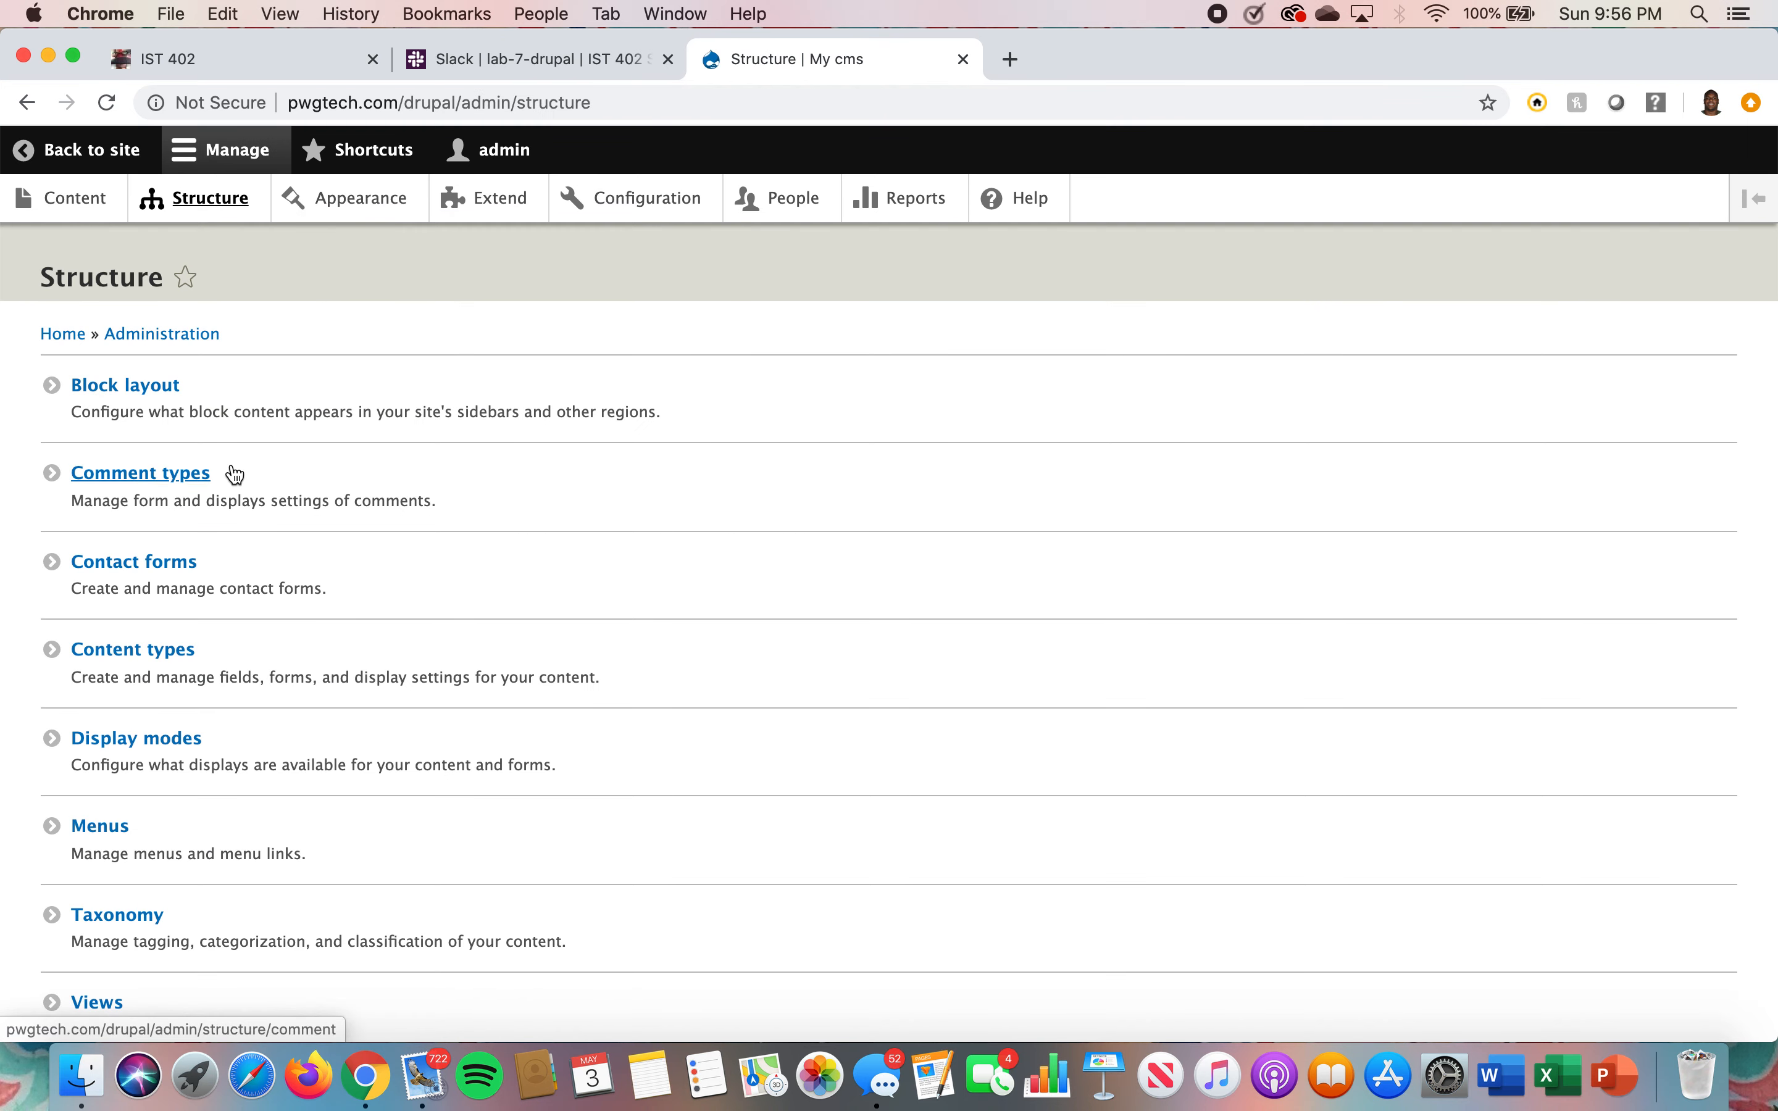
click(151, 647)
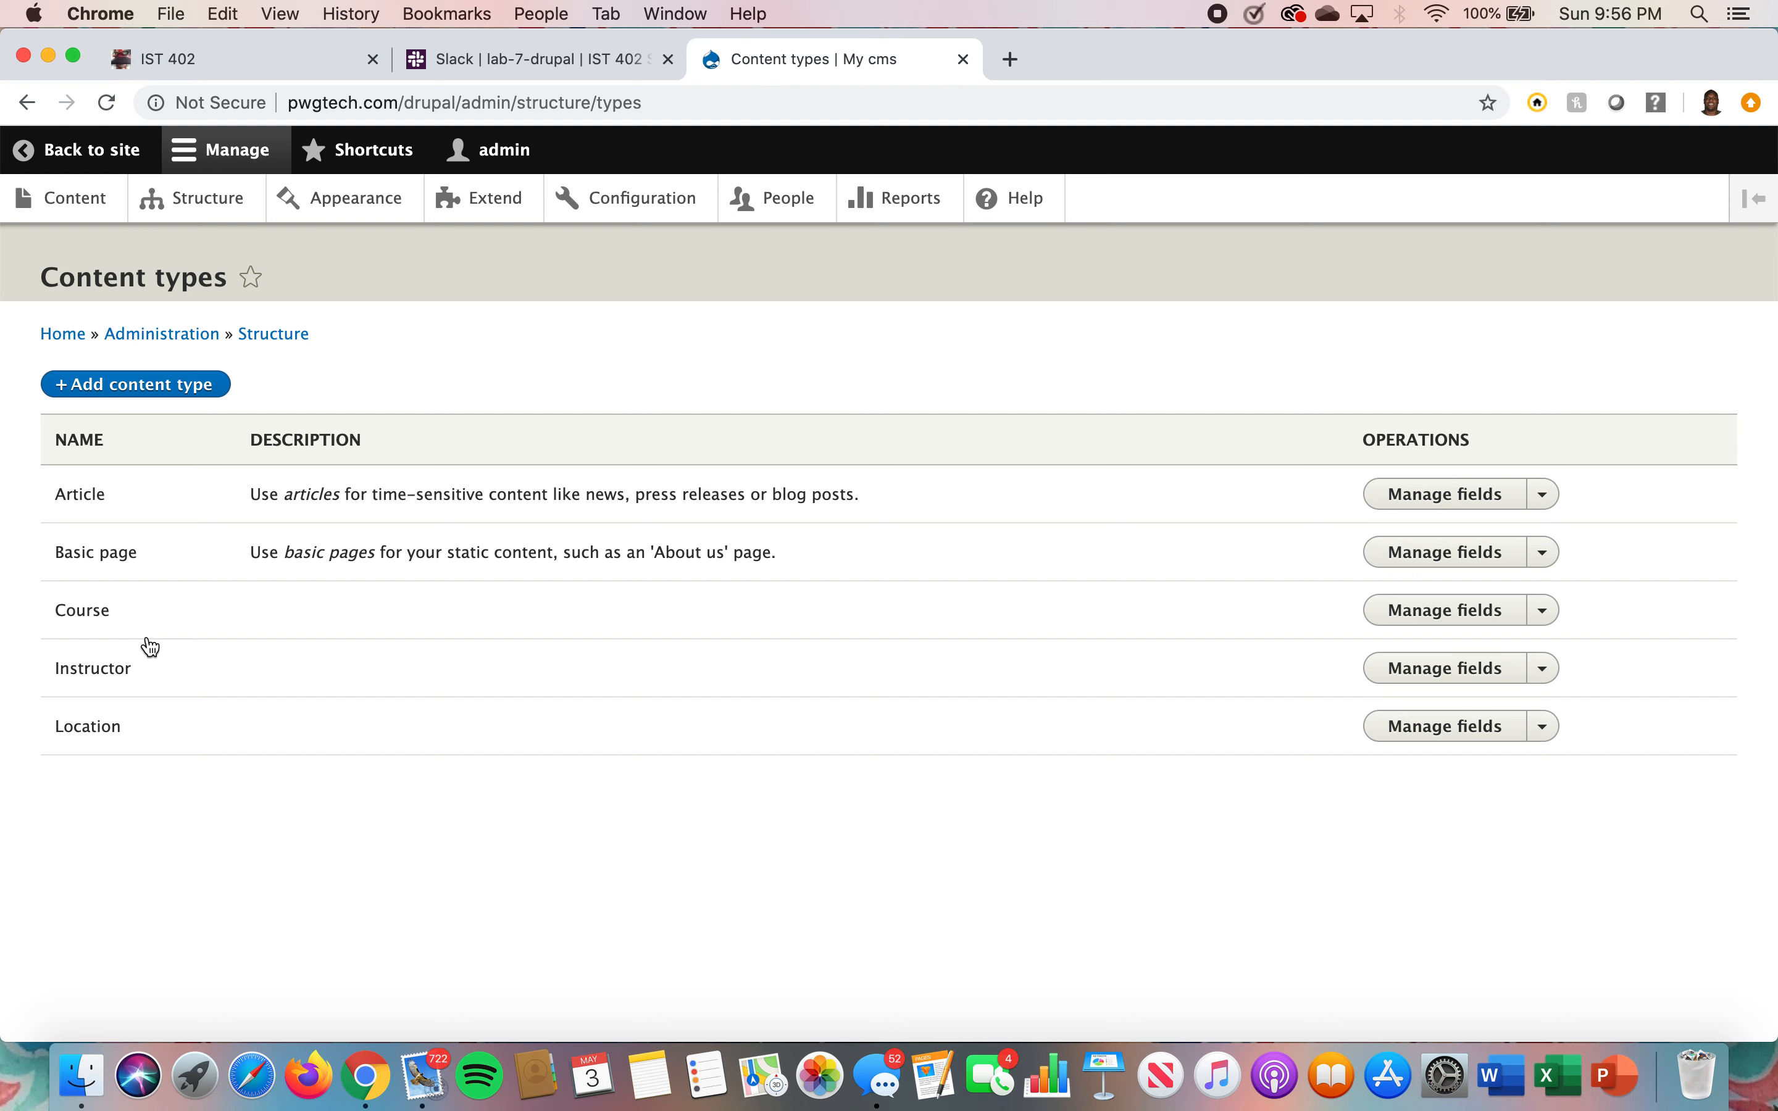
click(147, 390)
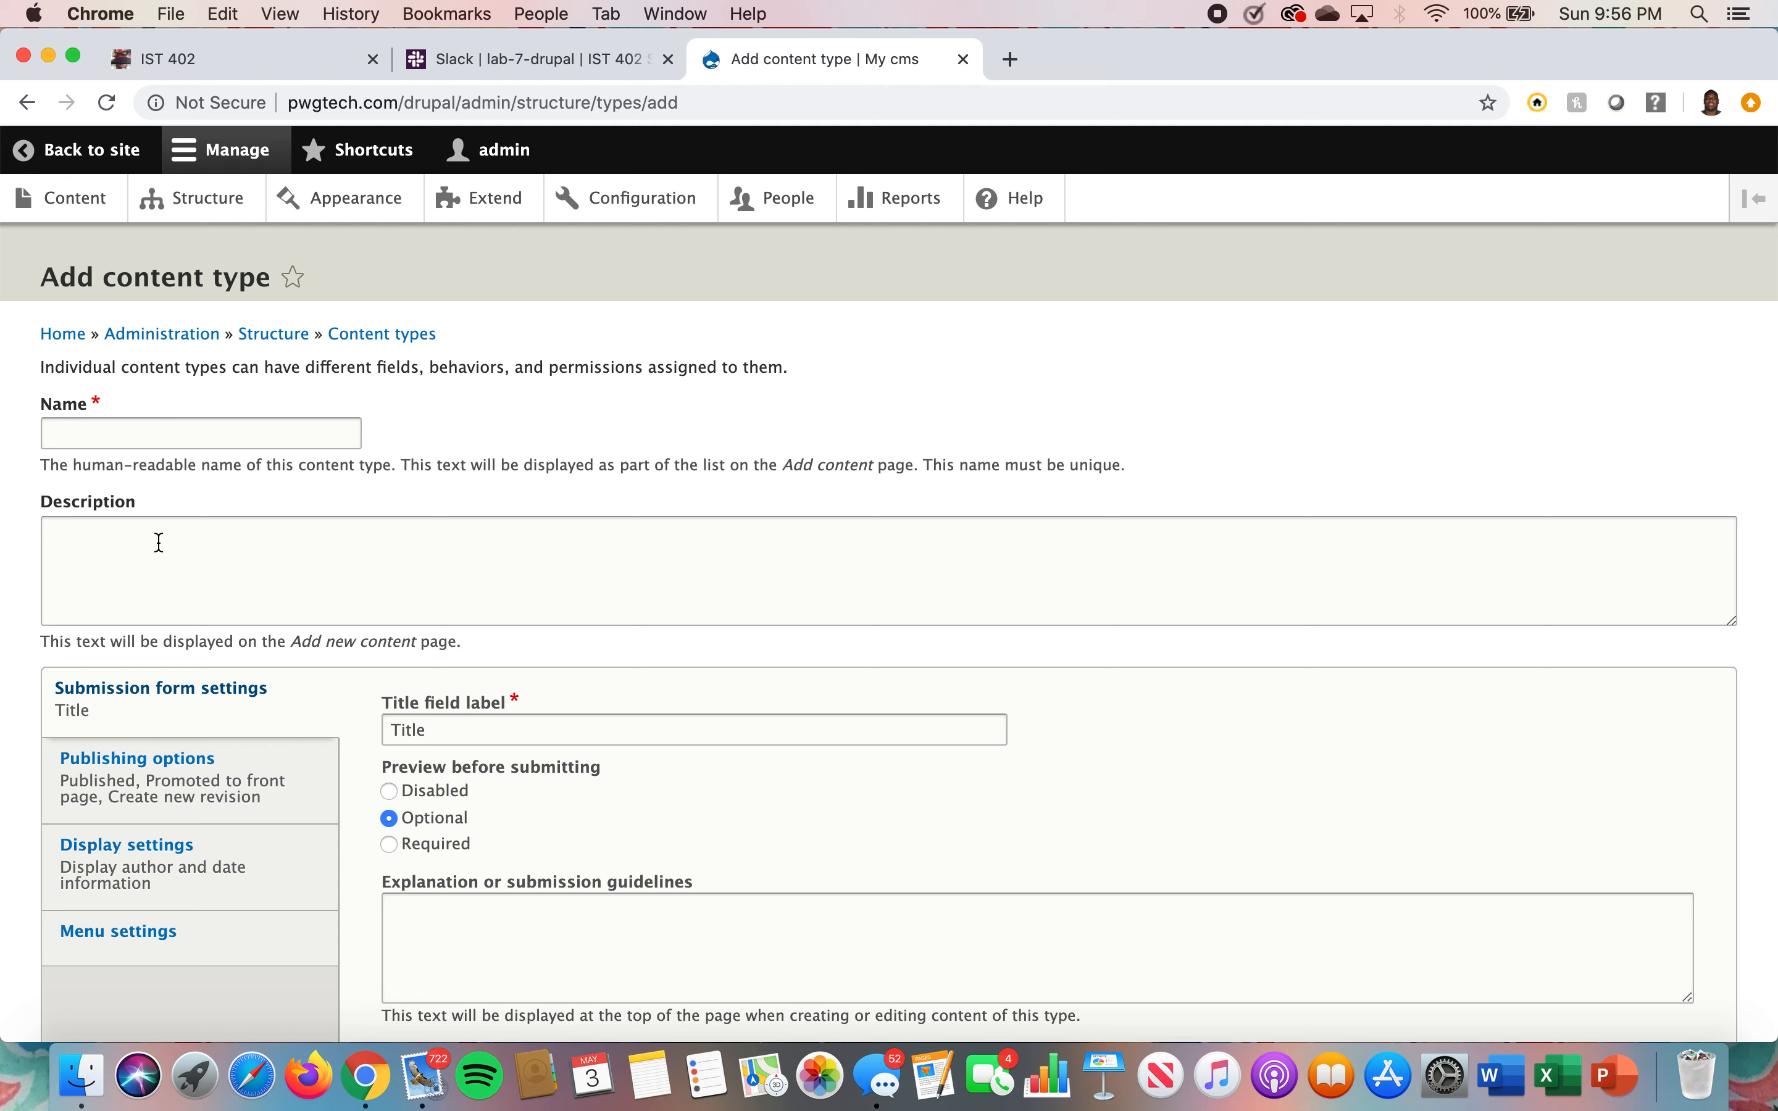
scroll(322, 464, down, 2)
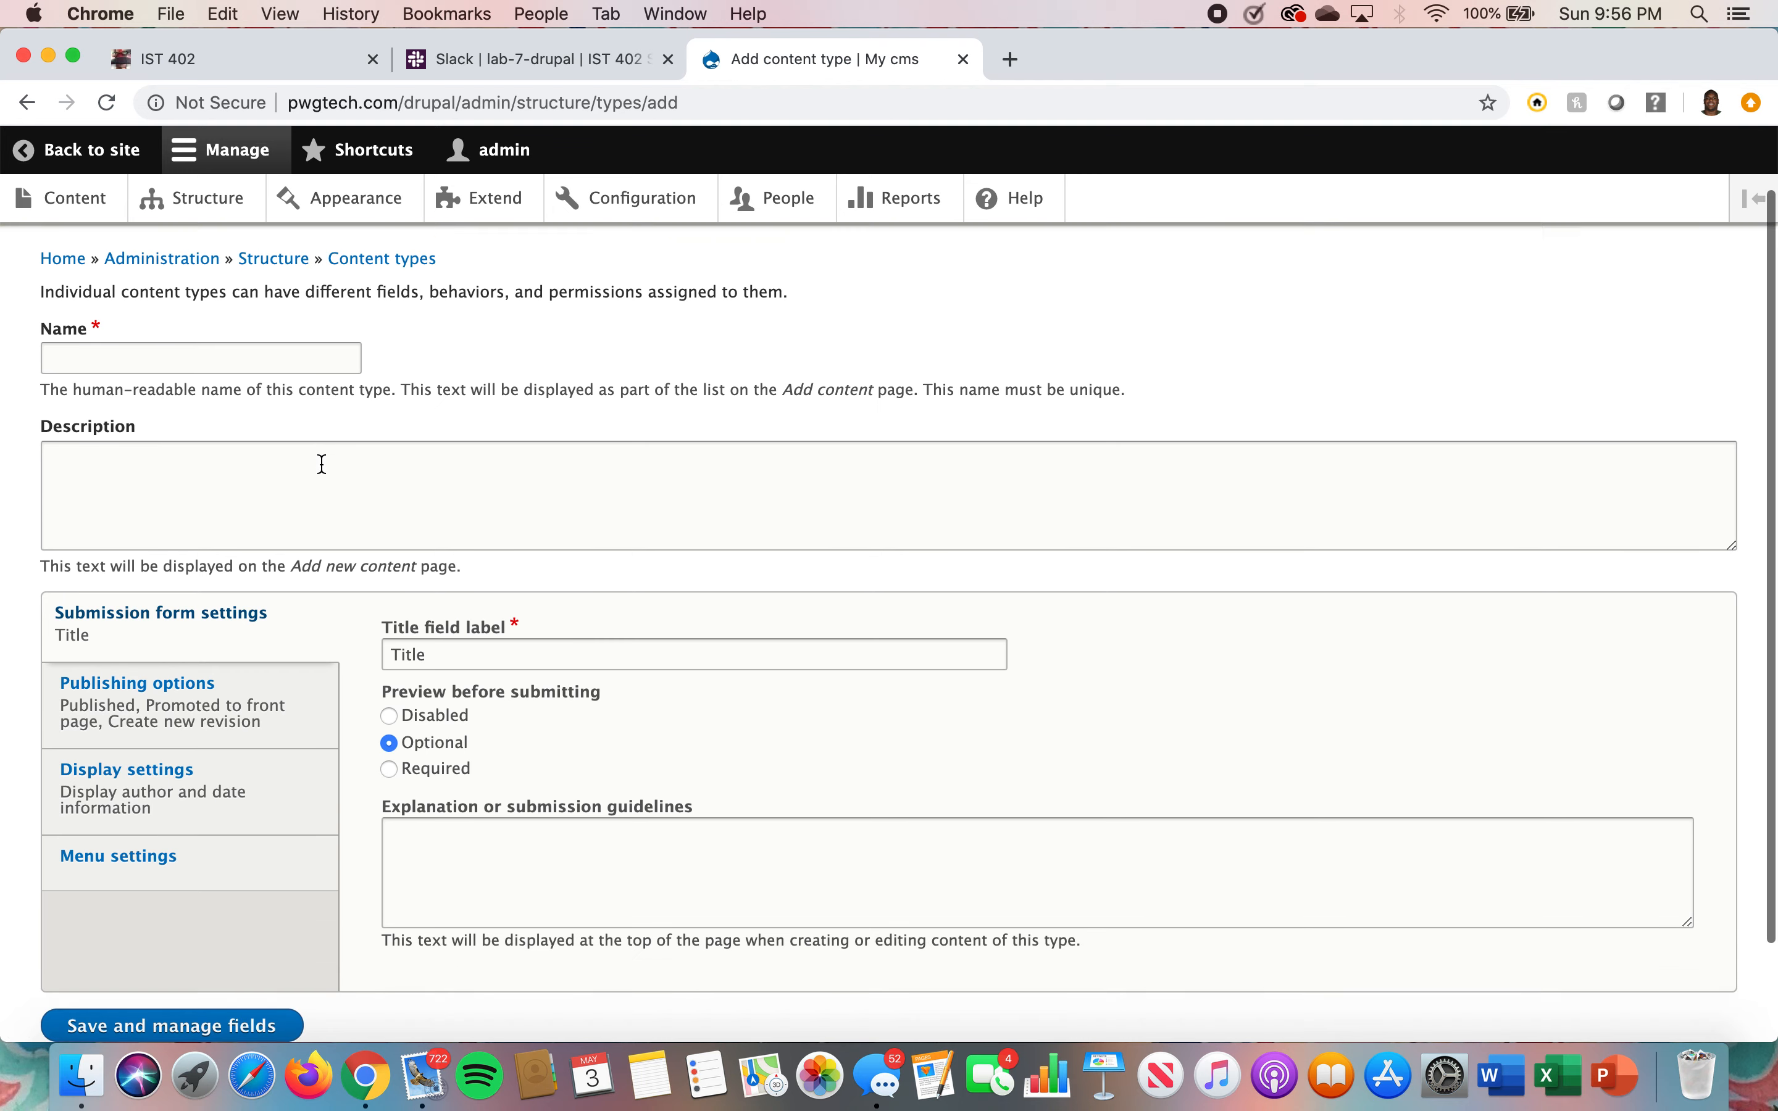
scroll(322, 464, down, 3)
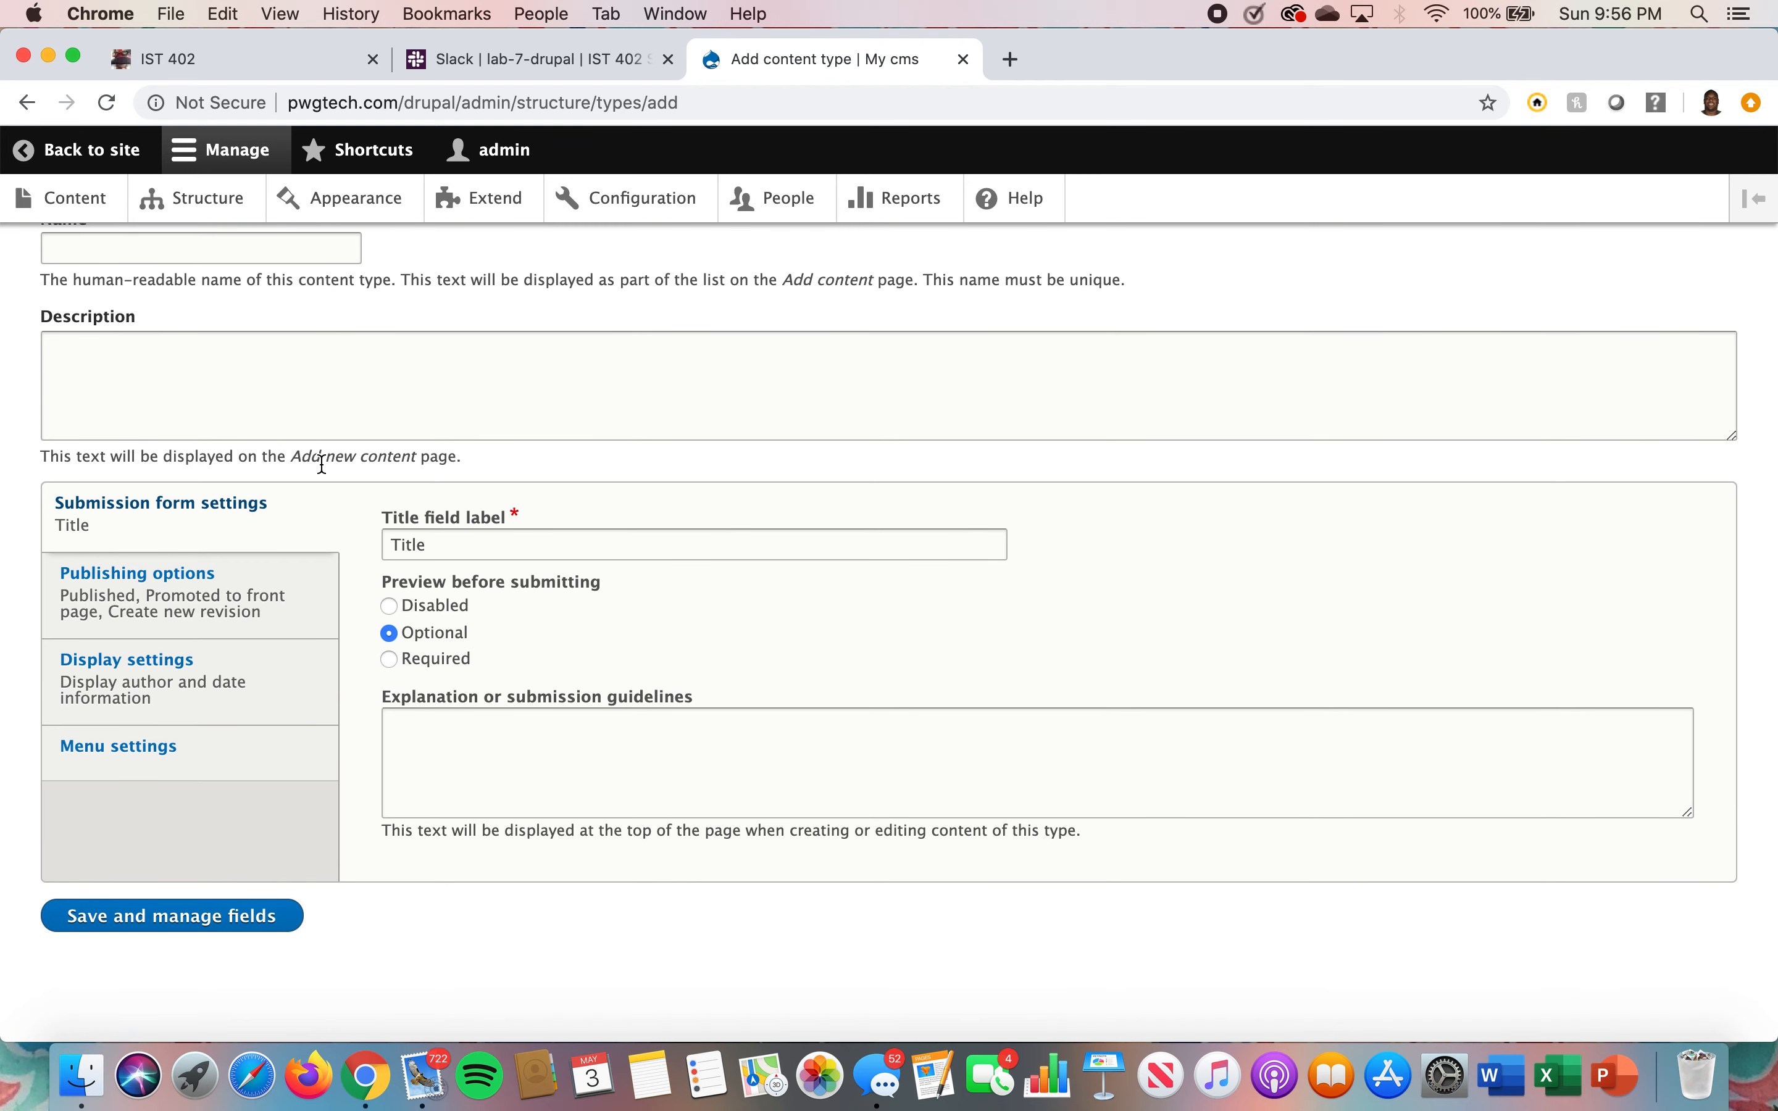
scroll(322, 463, up, 5)
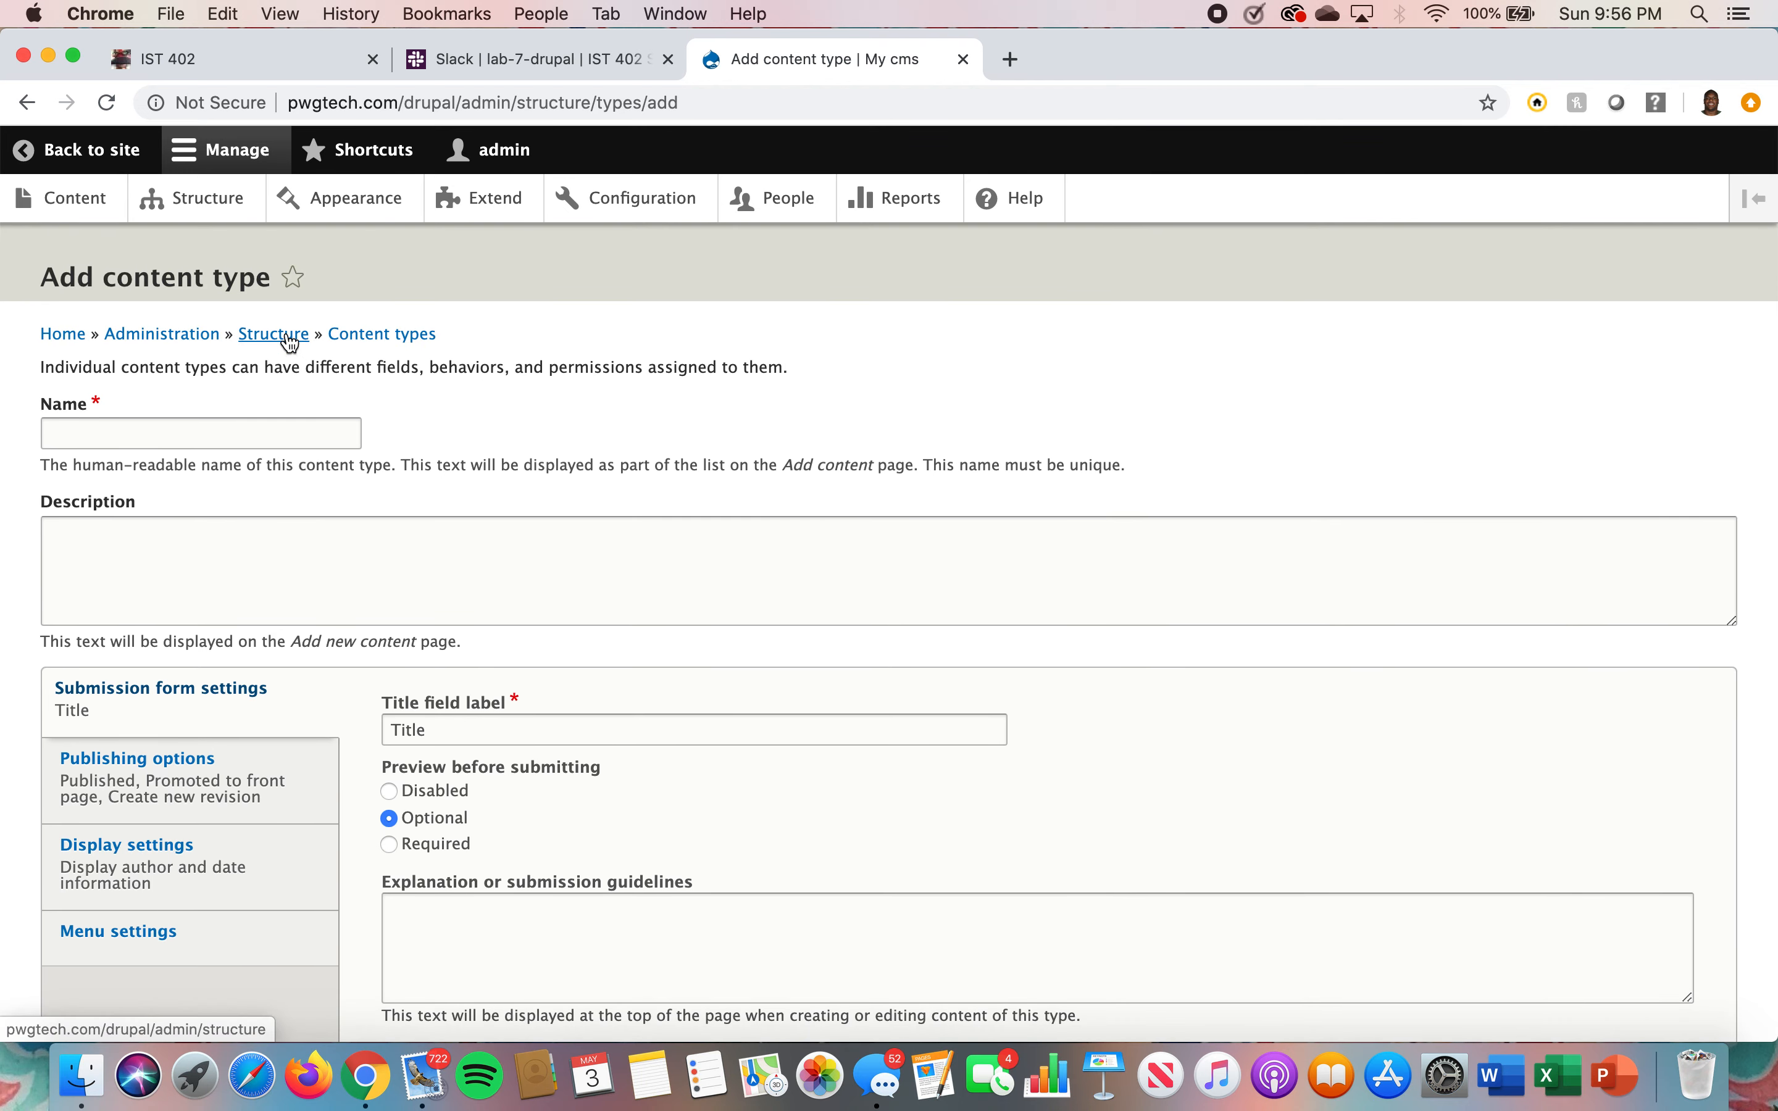
click(291, 343)
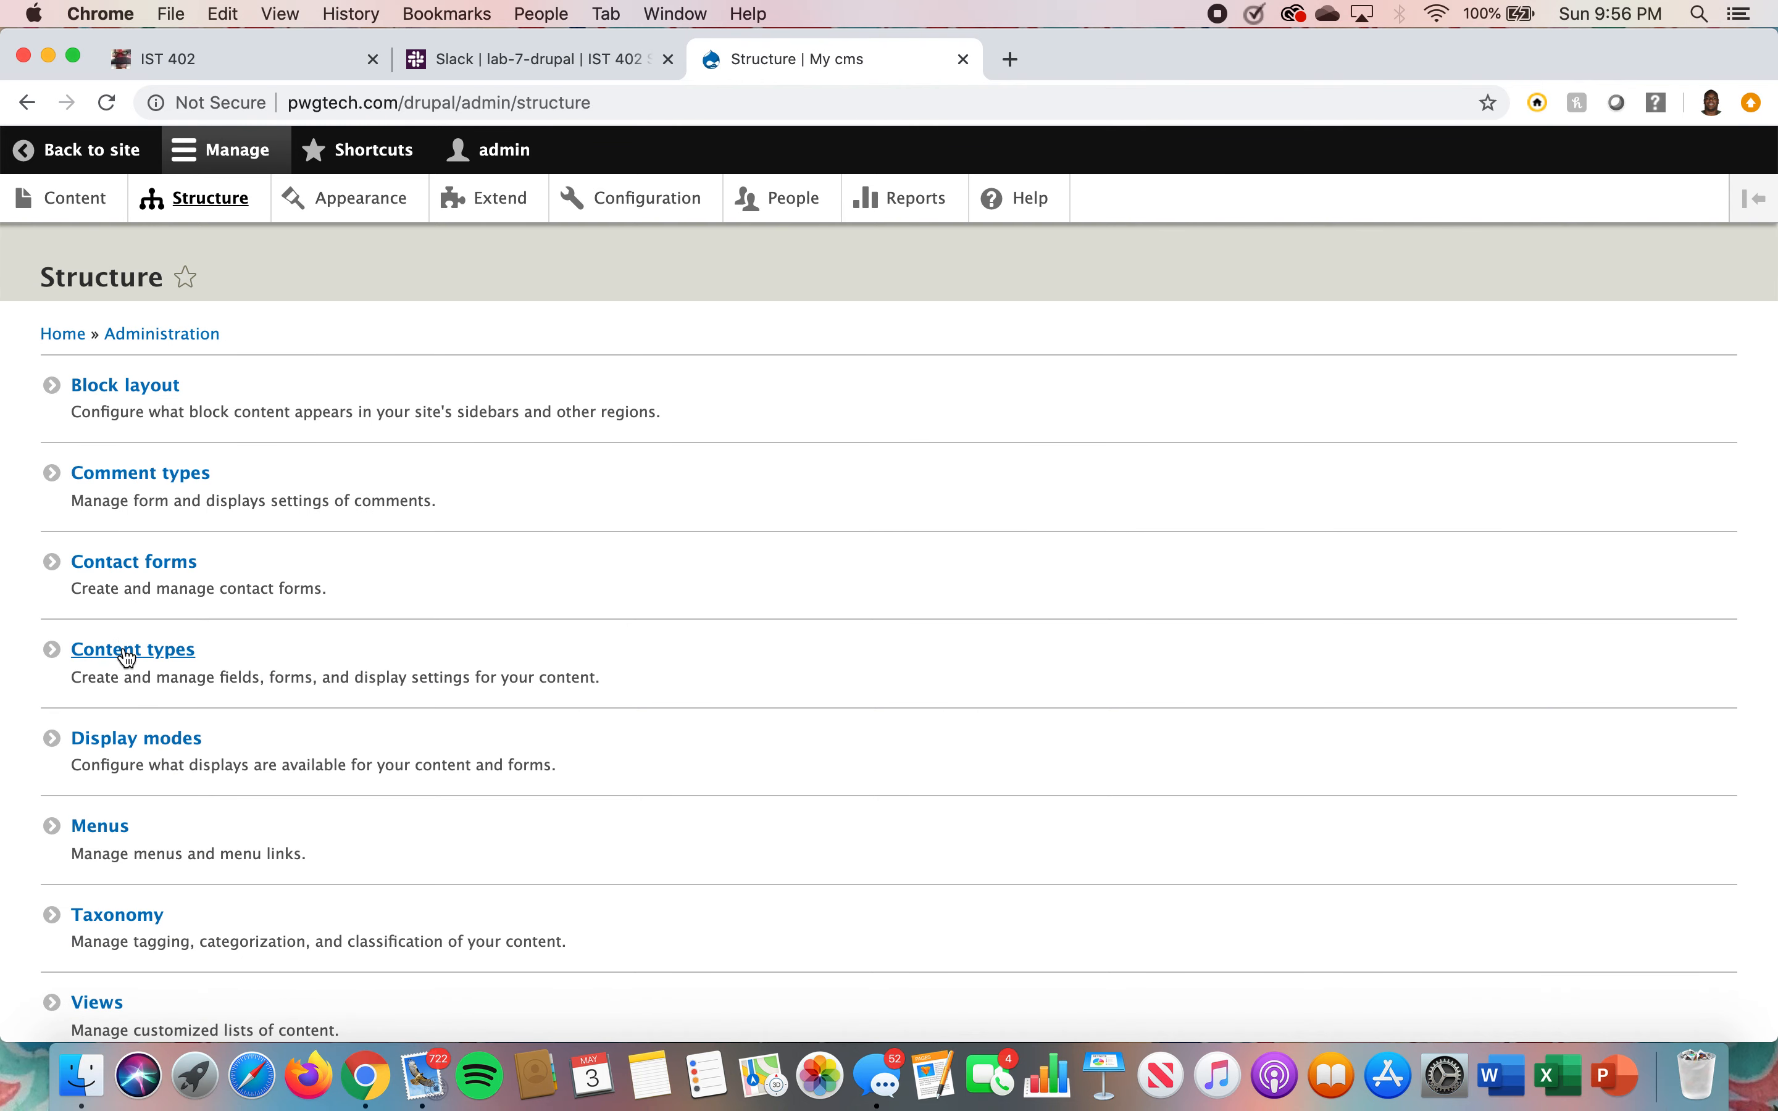
Add a new Number (integer) field labelled CourseID to the Course content type
click(127, 651)
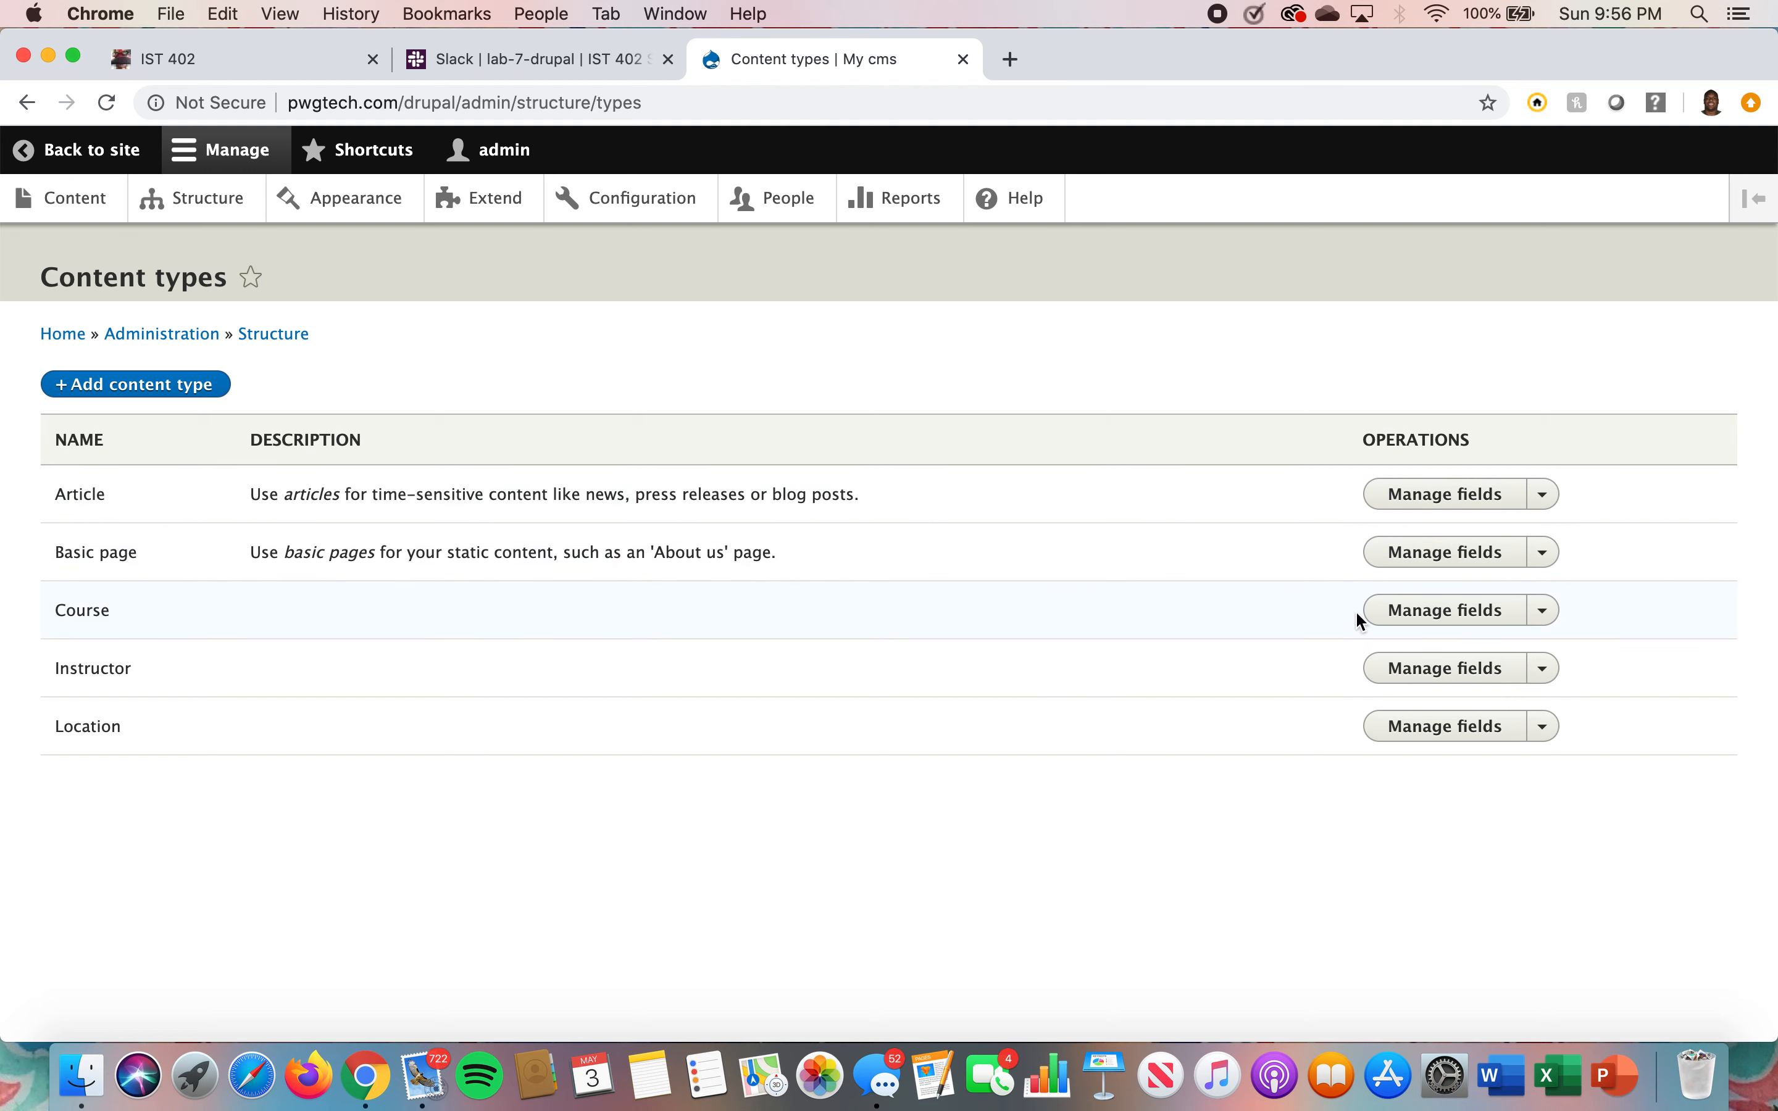
click(1406, 621)
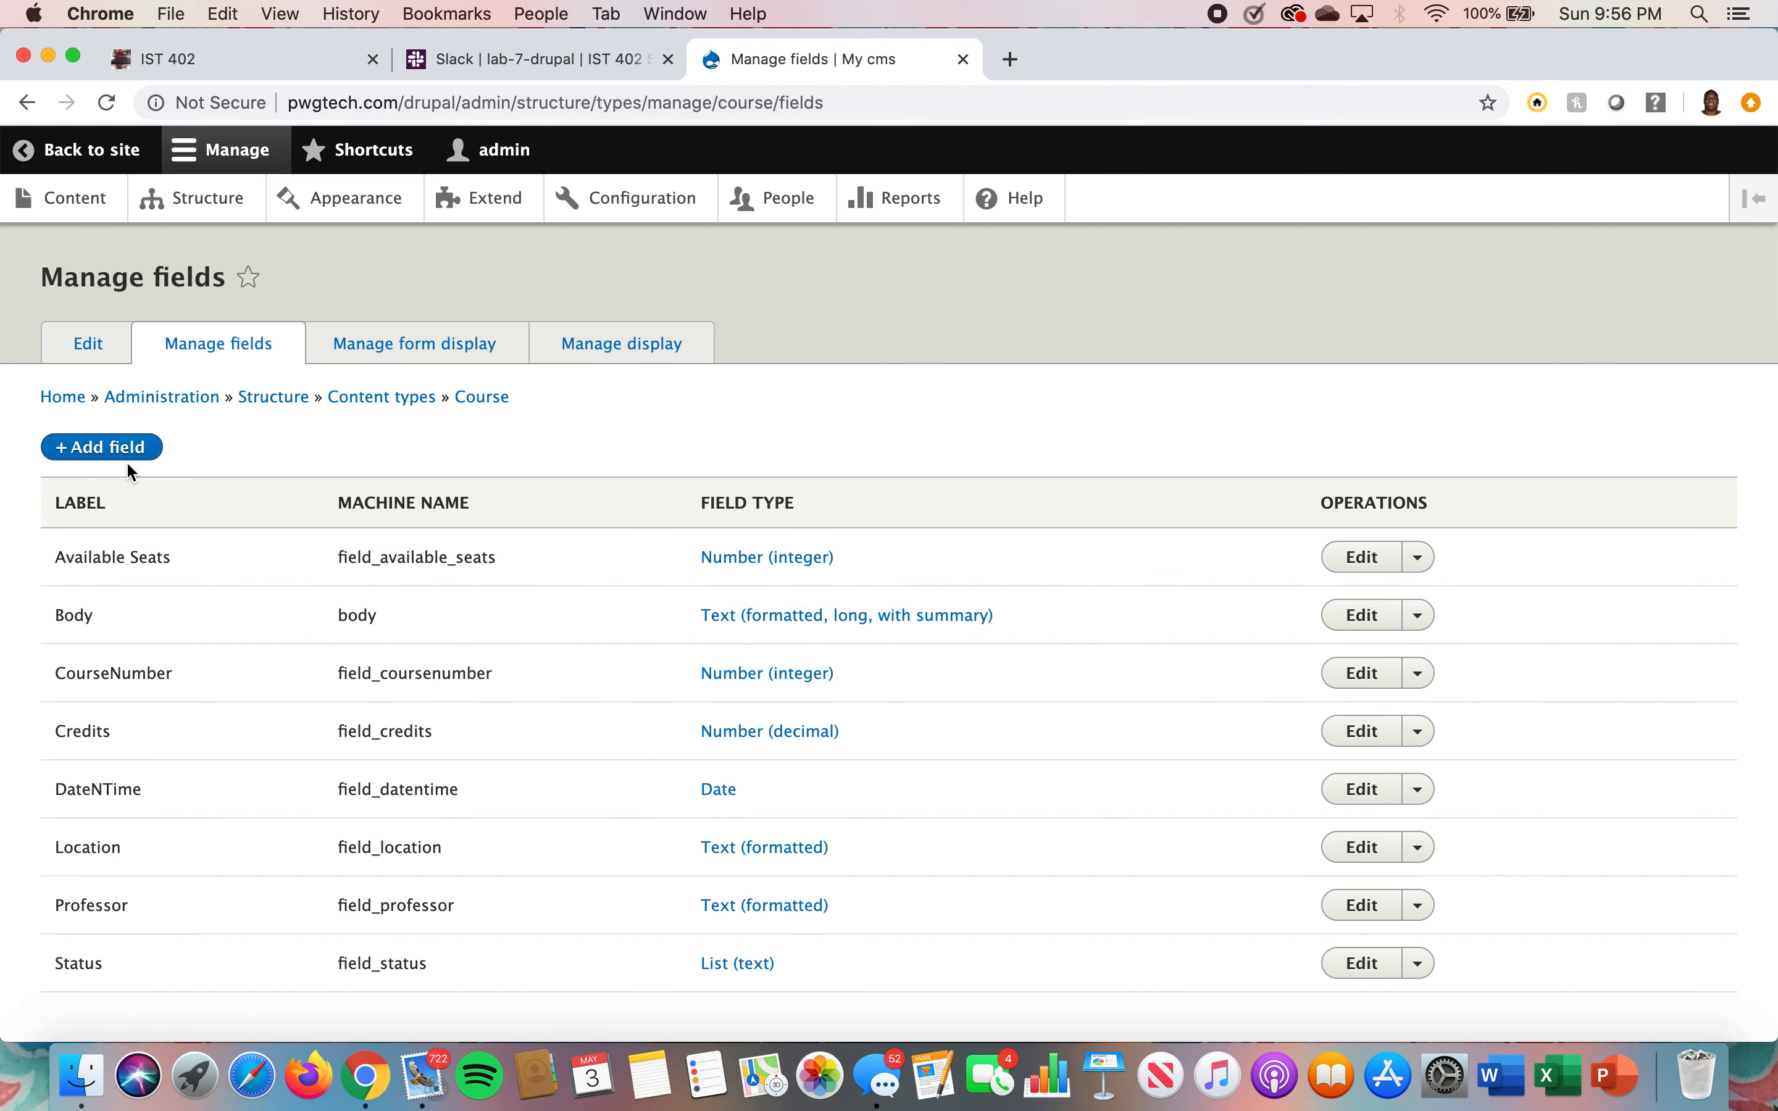
click(129, 462)
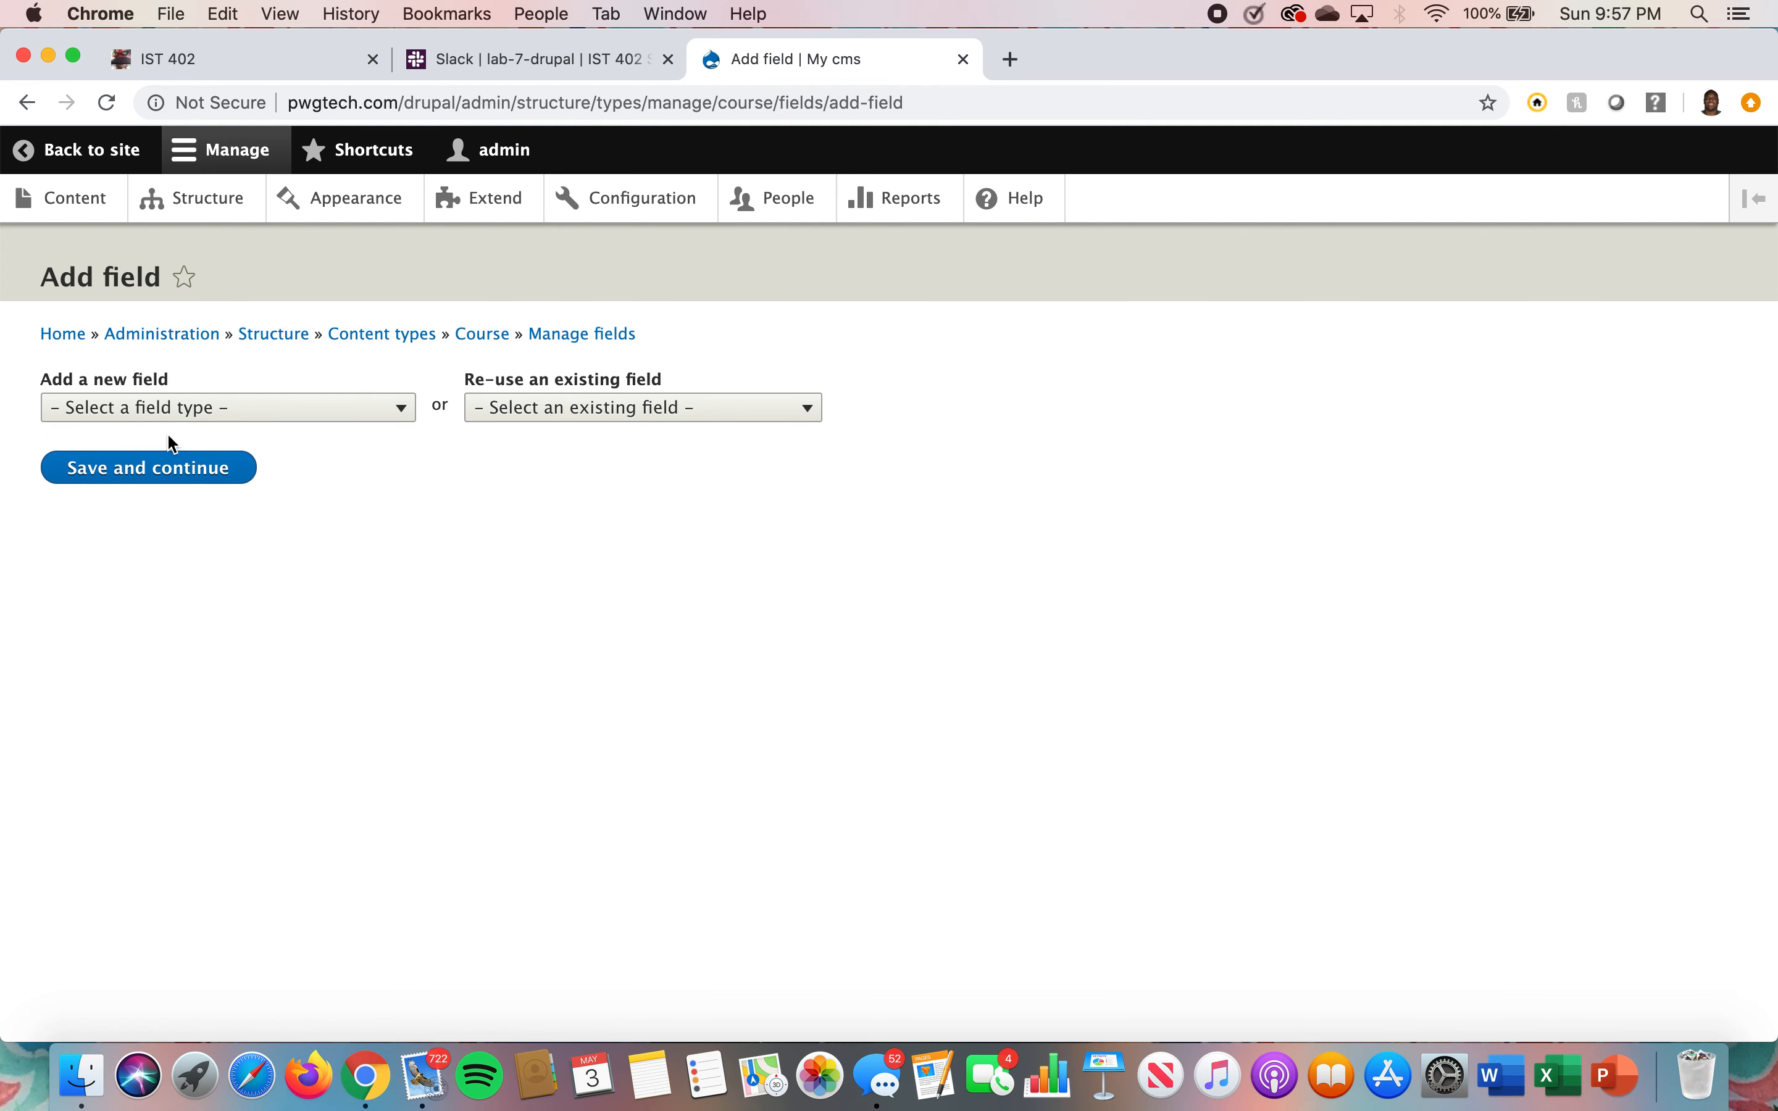
click(340, 425)
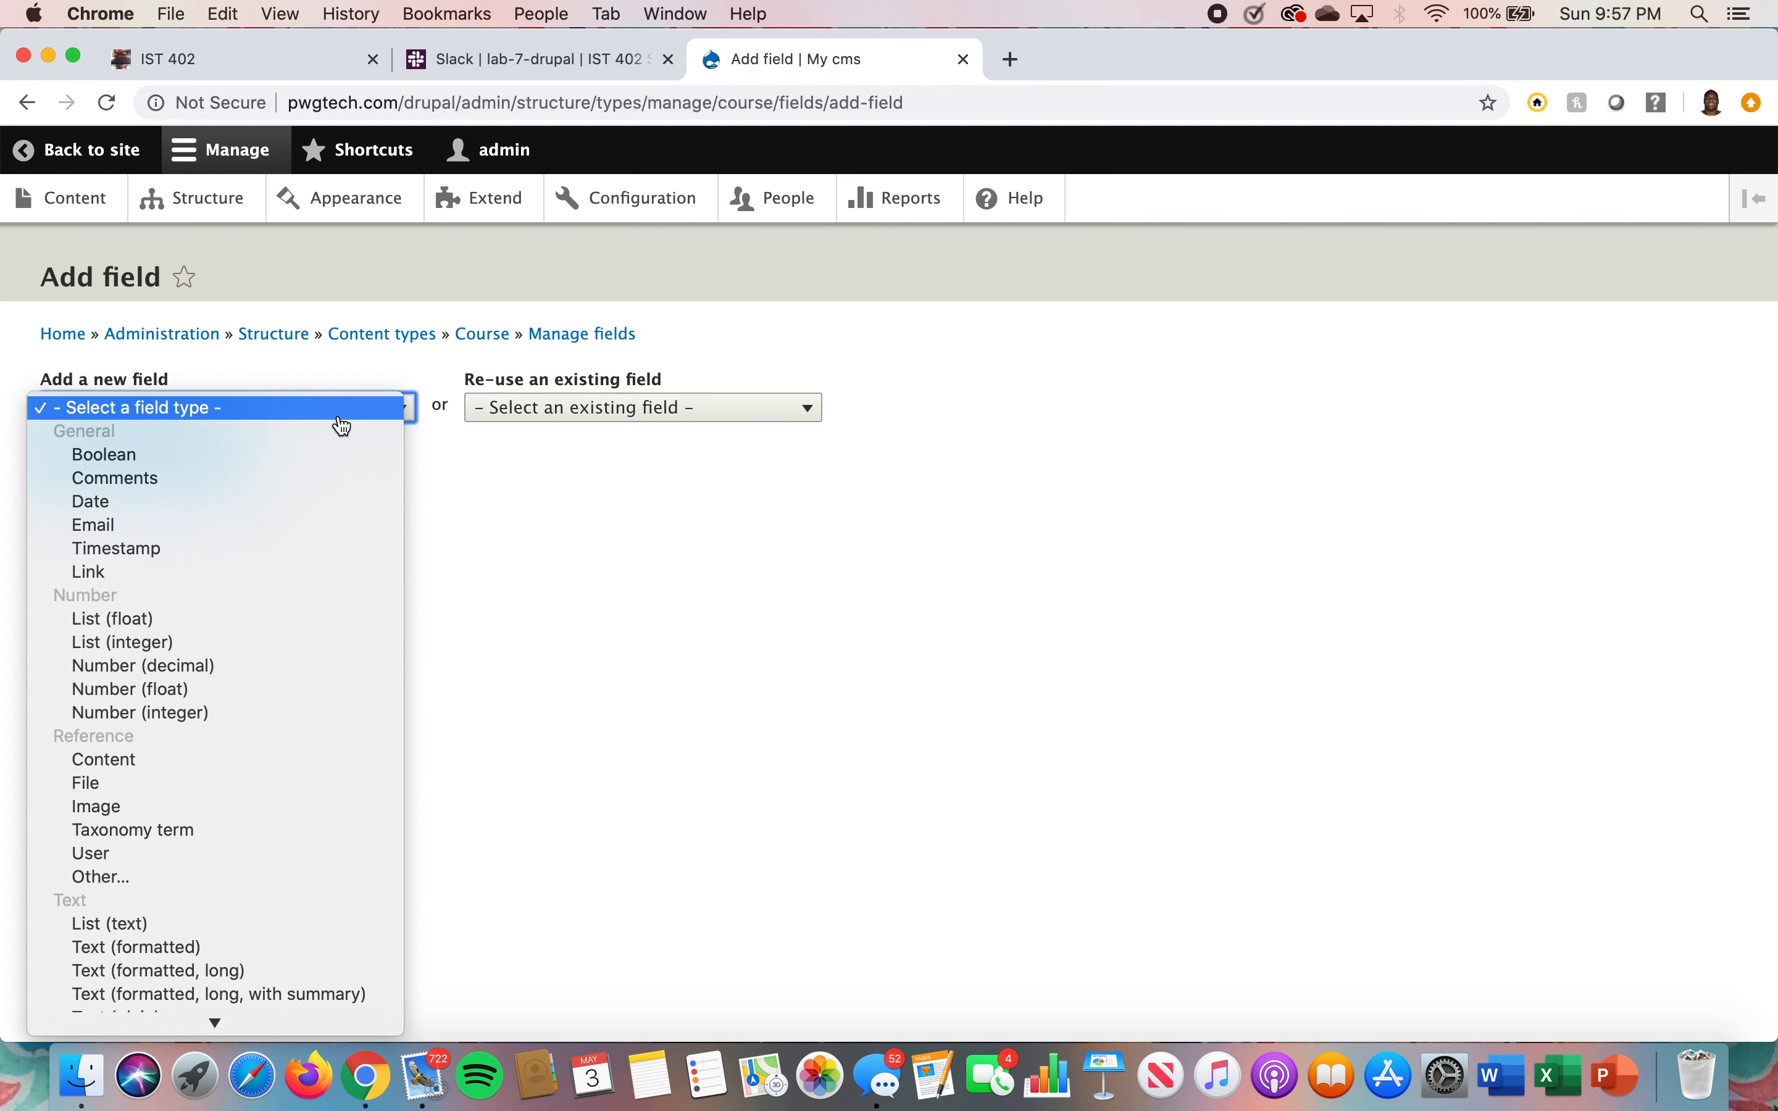
click(199, 717)
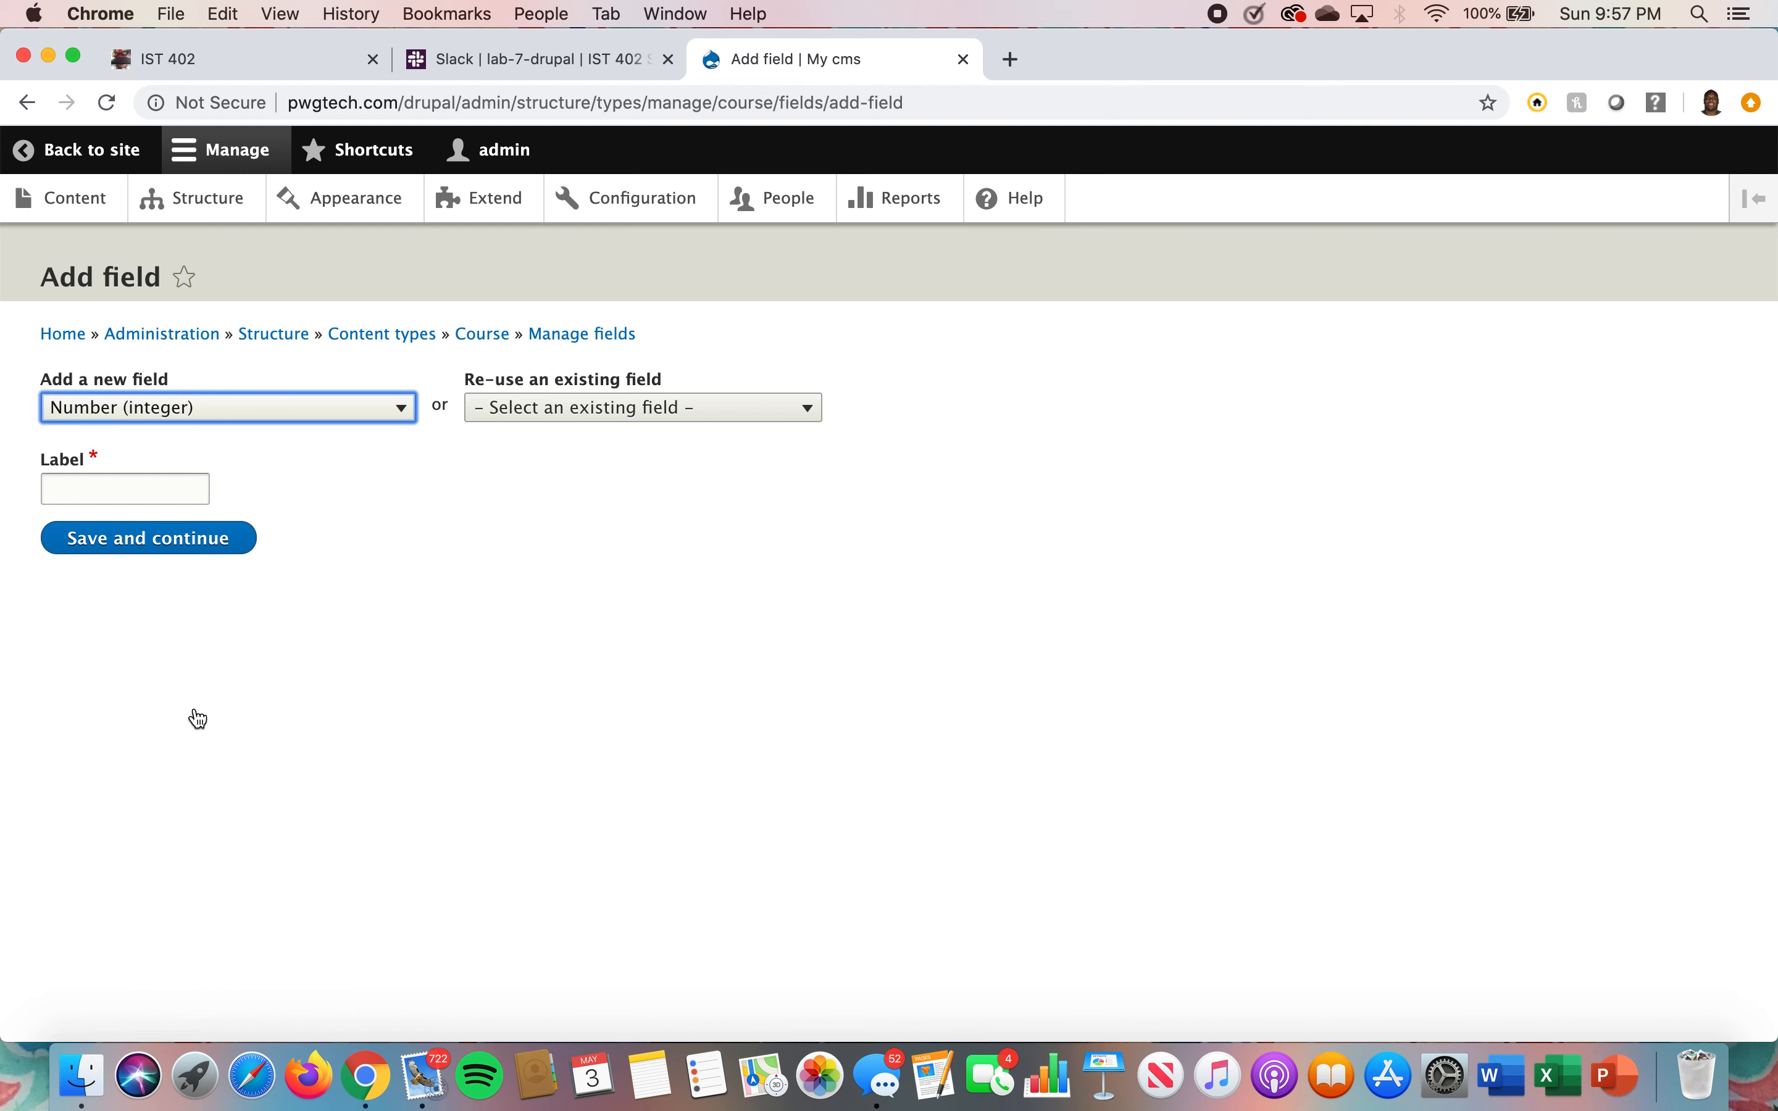
click(139, 485)
text(CourseID)
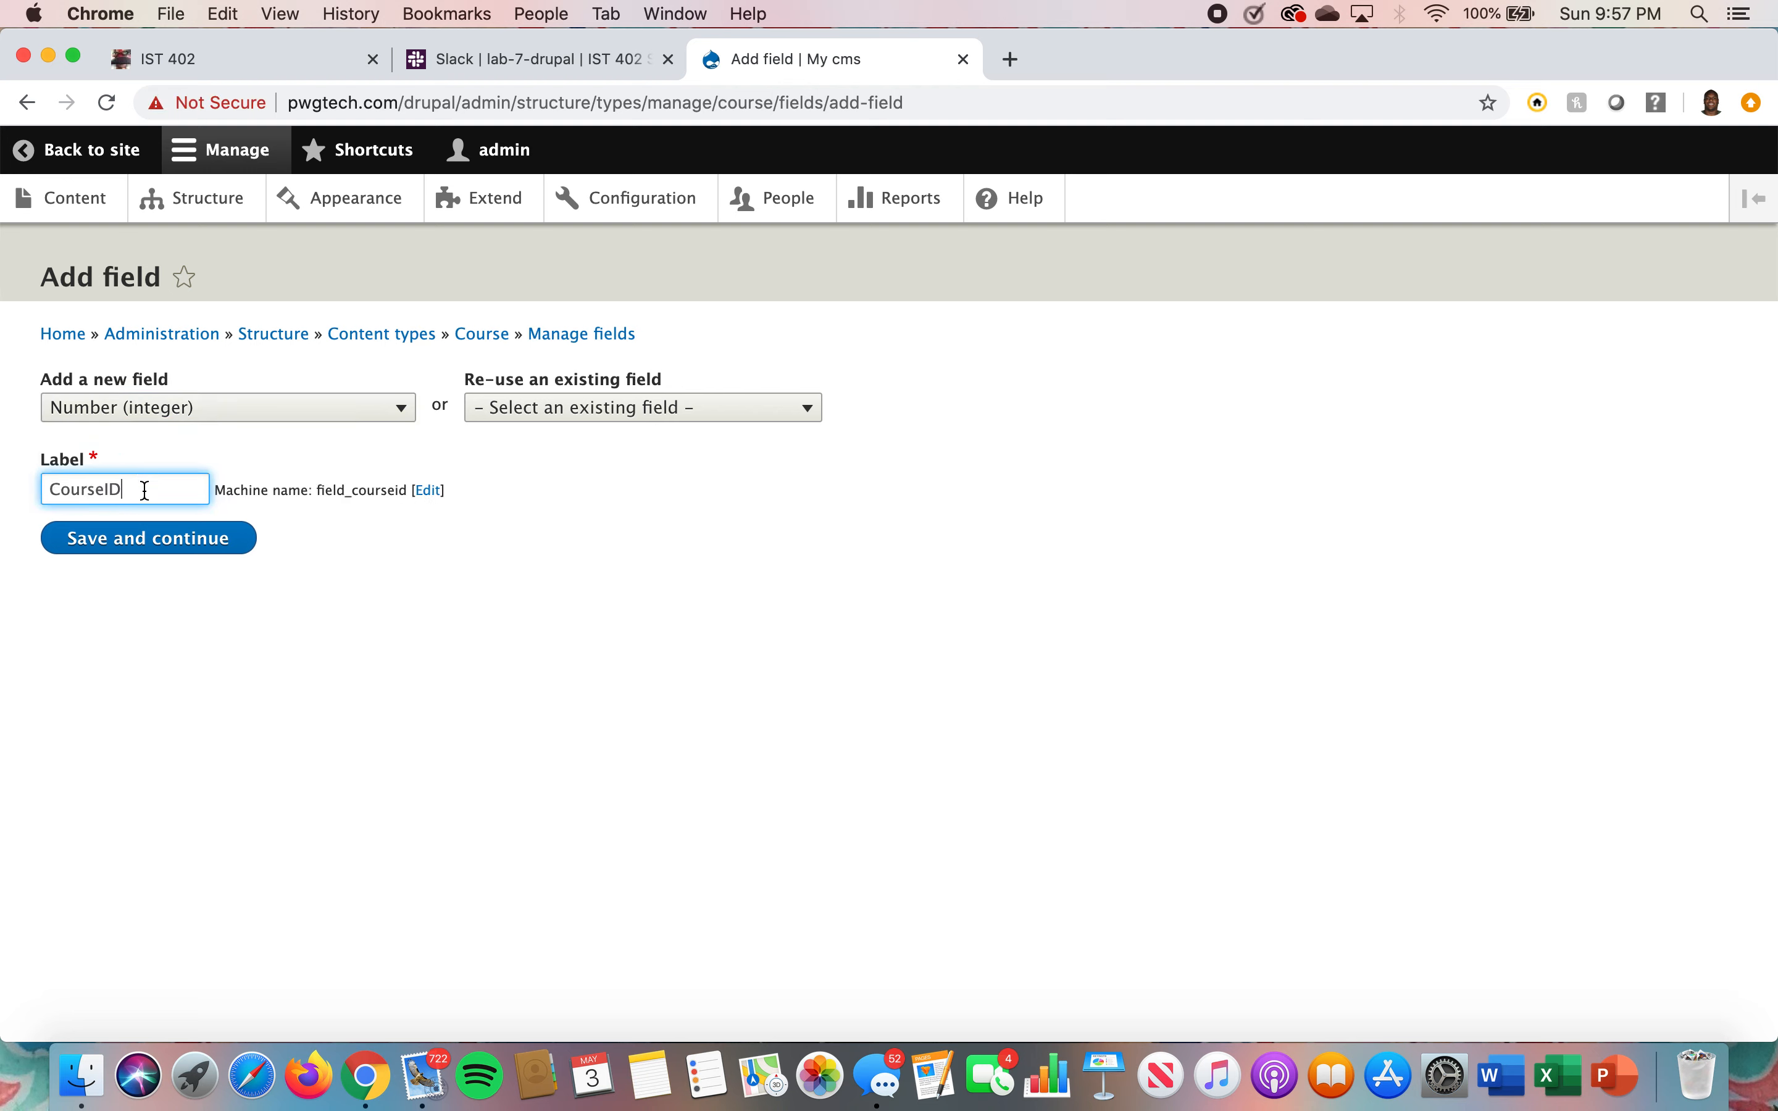
click(159, 537)
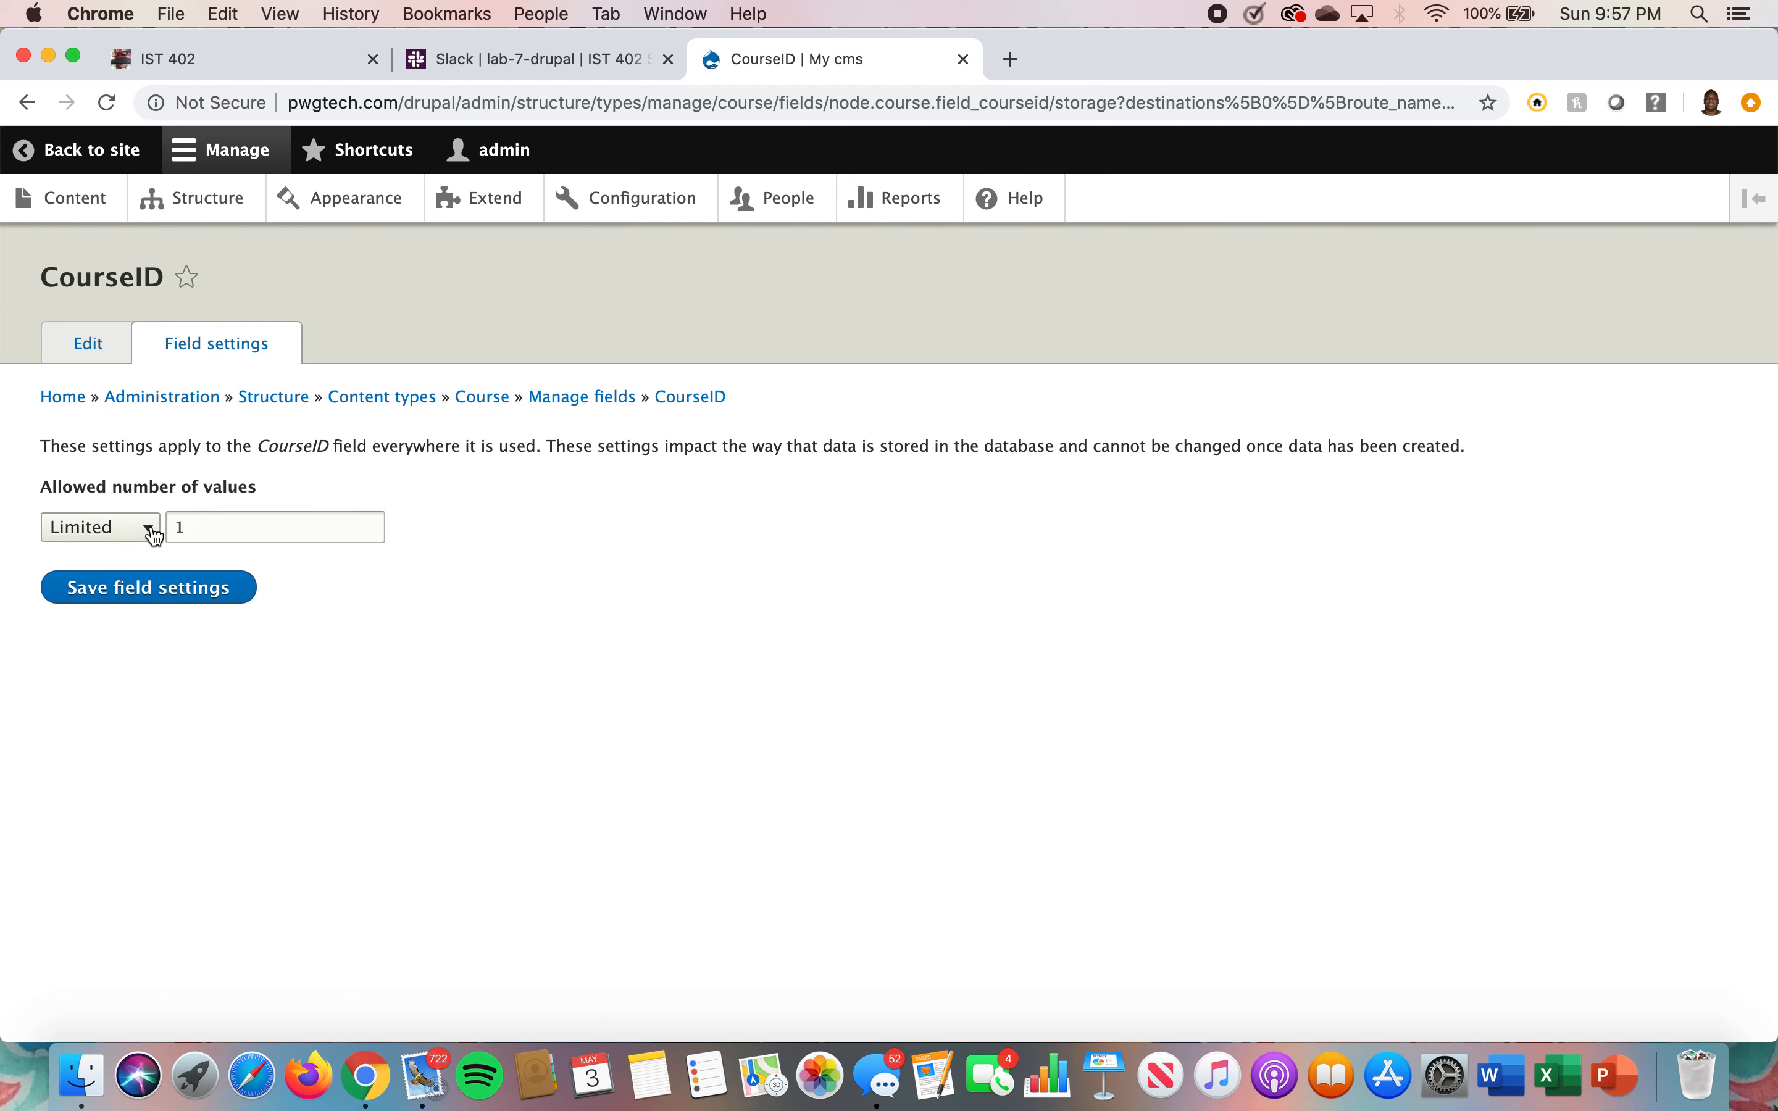
Set the CourseID field's allowed number of values to Unlimited and save the field settings
click(151, 528)
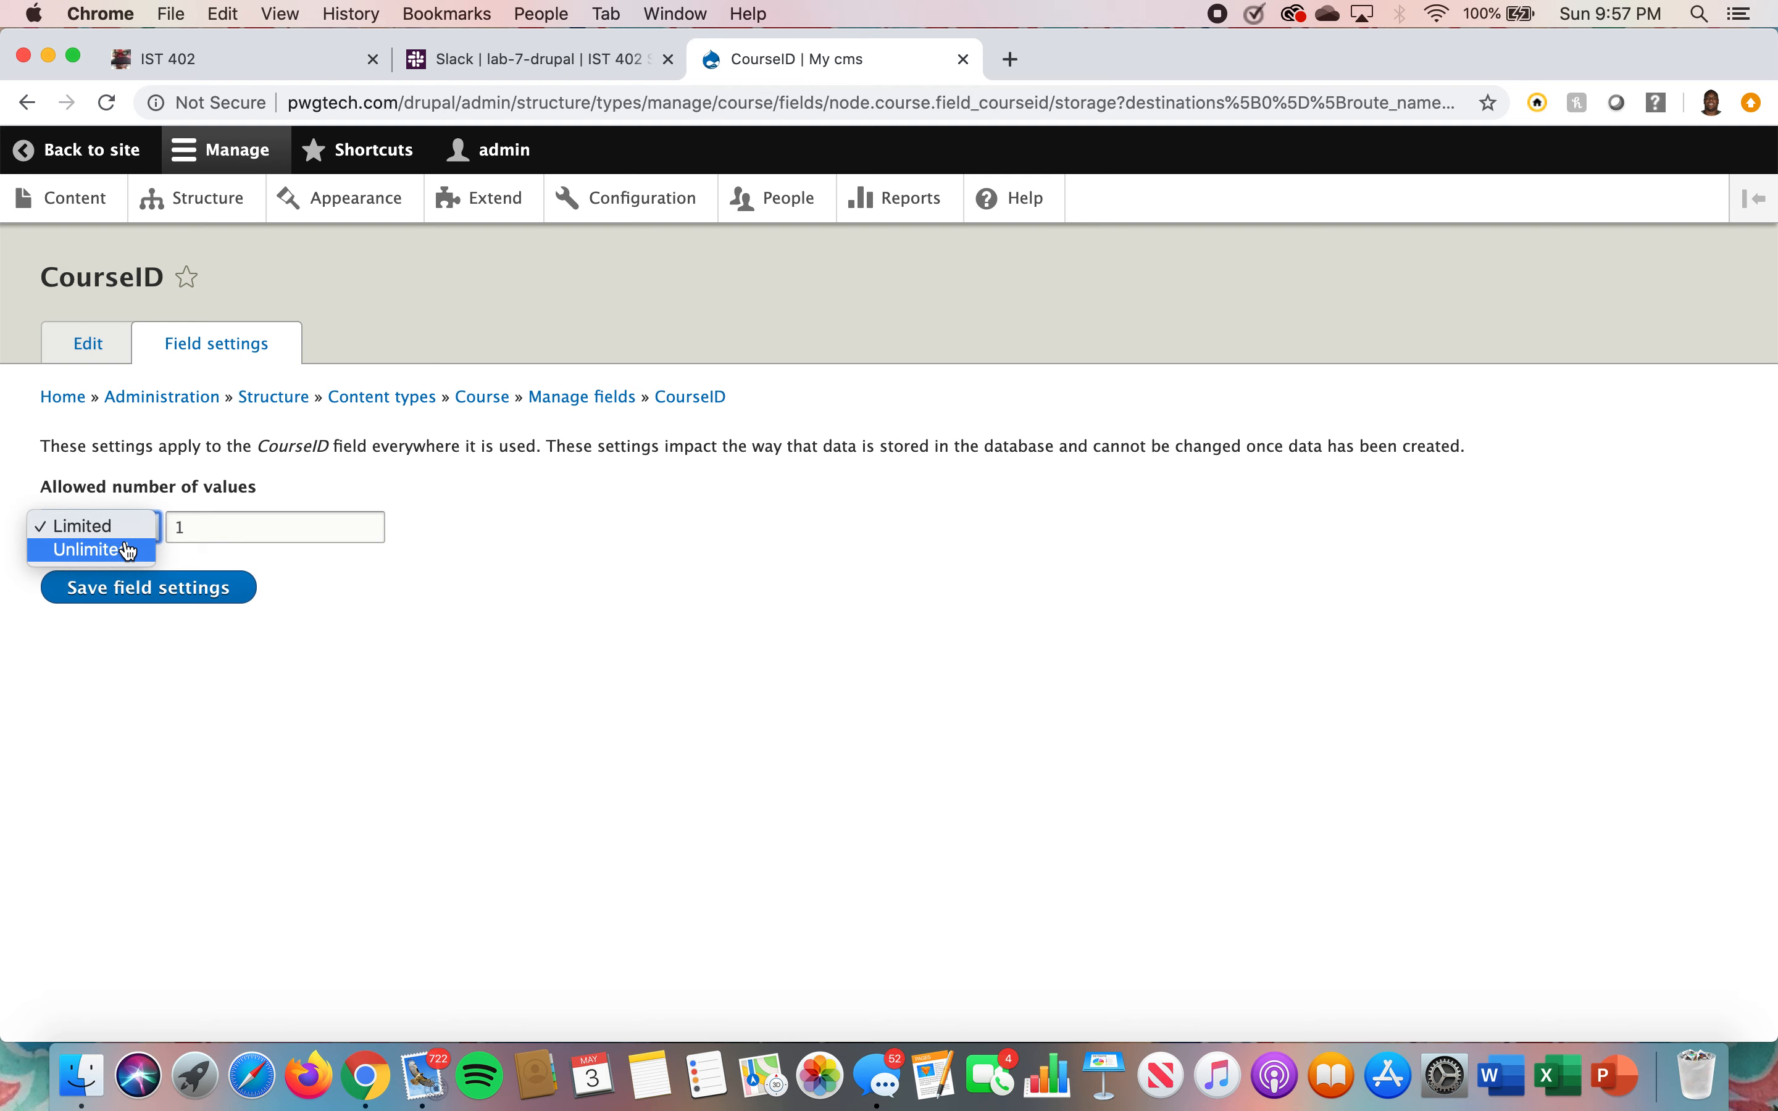
click(129, 551)
click(151, 584)
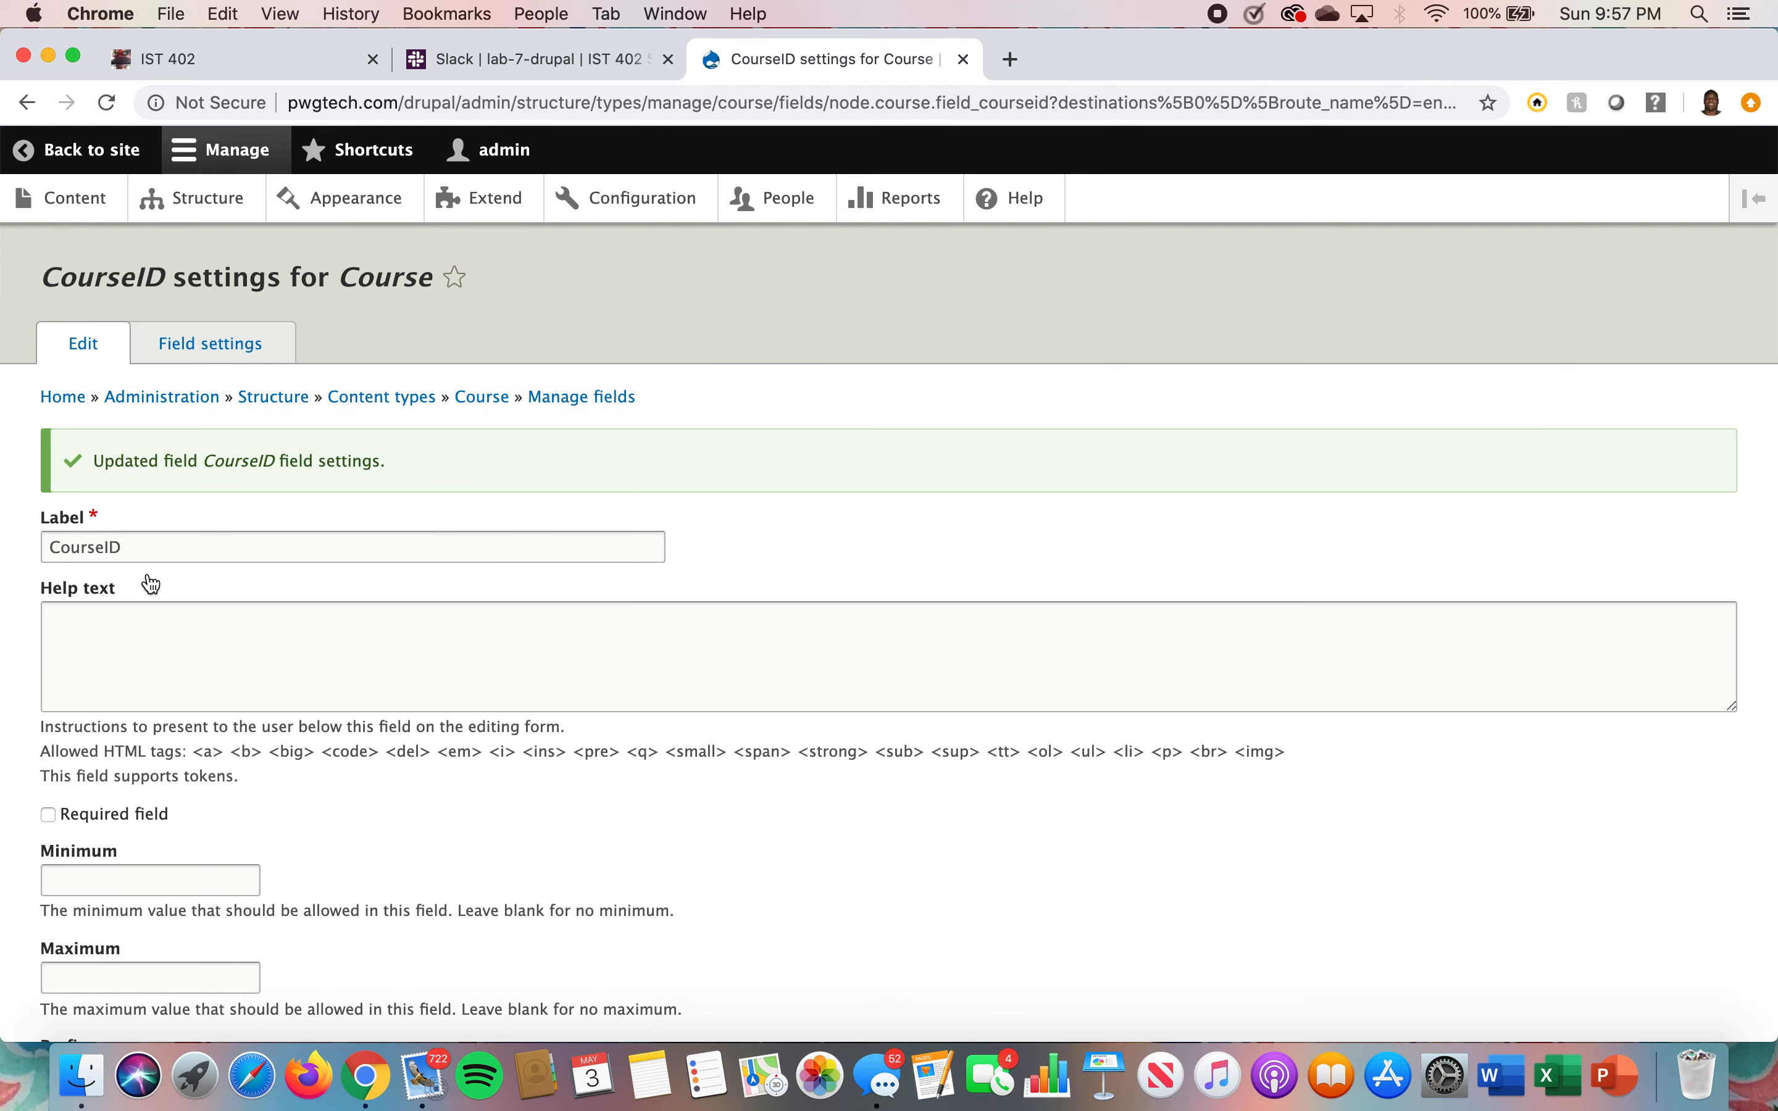
Save the CourseID field's settings for Course, leaving the defaults
scroll(151, 584, down, 5)
scroll(151, 577, up, 4)
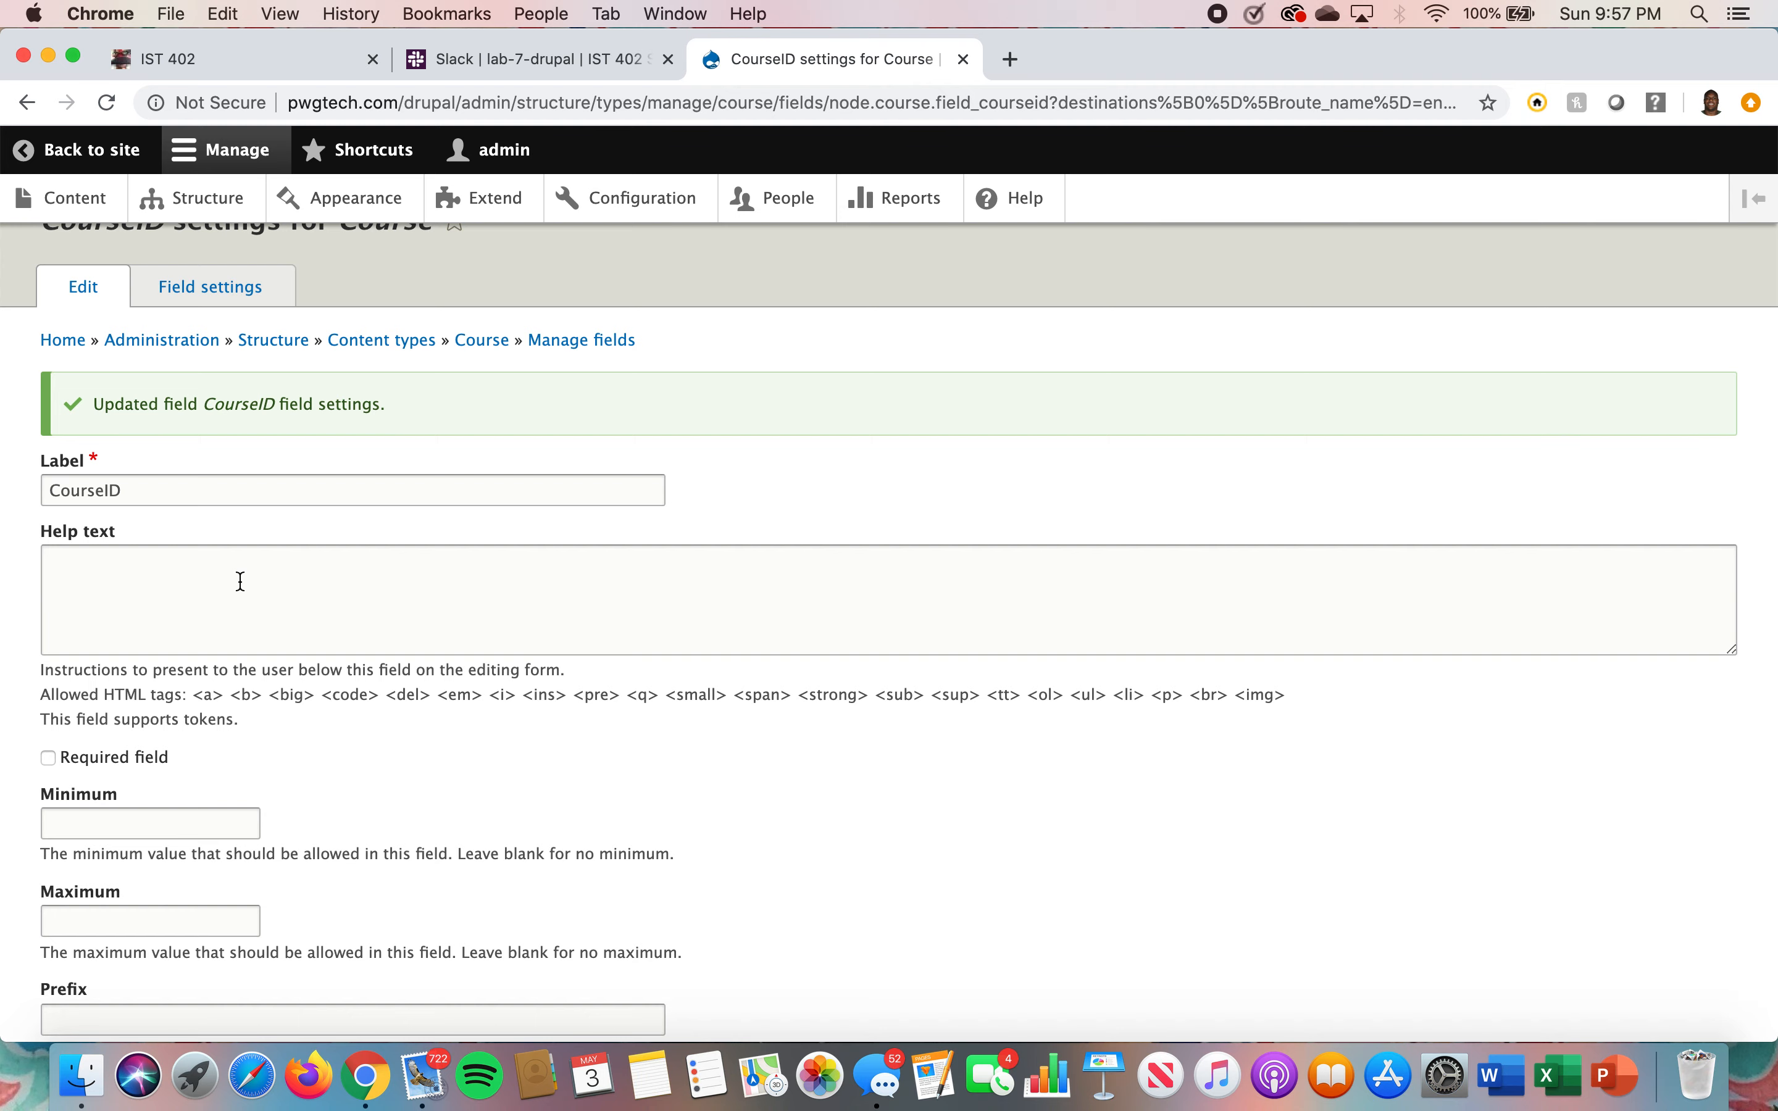
scroll(239, 582, down, 5)
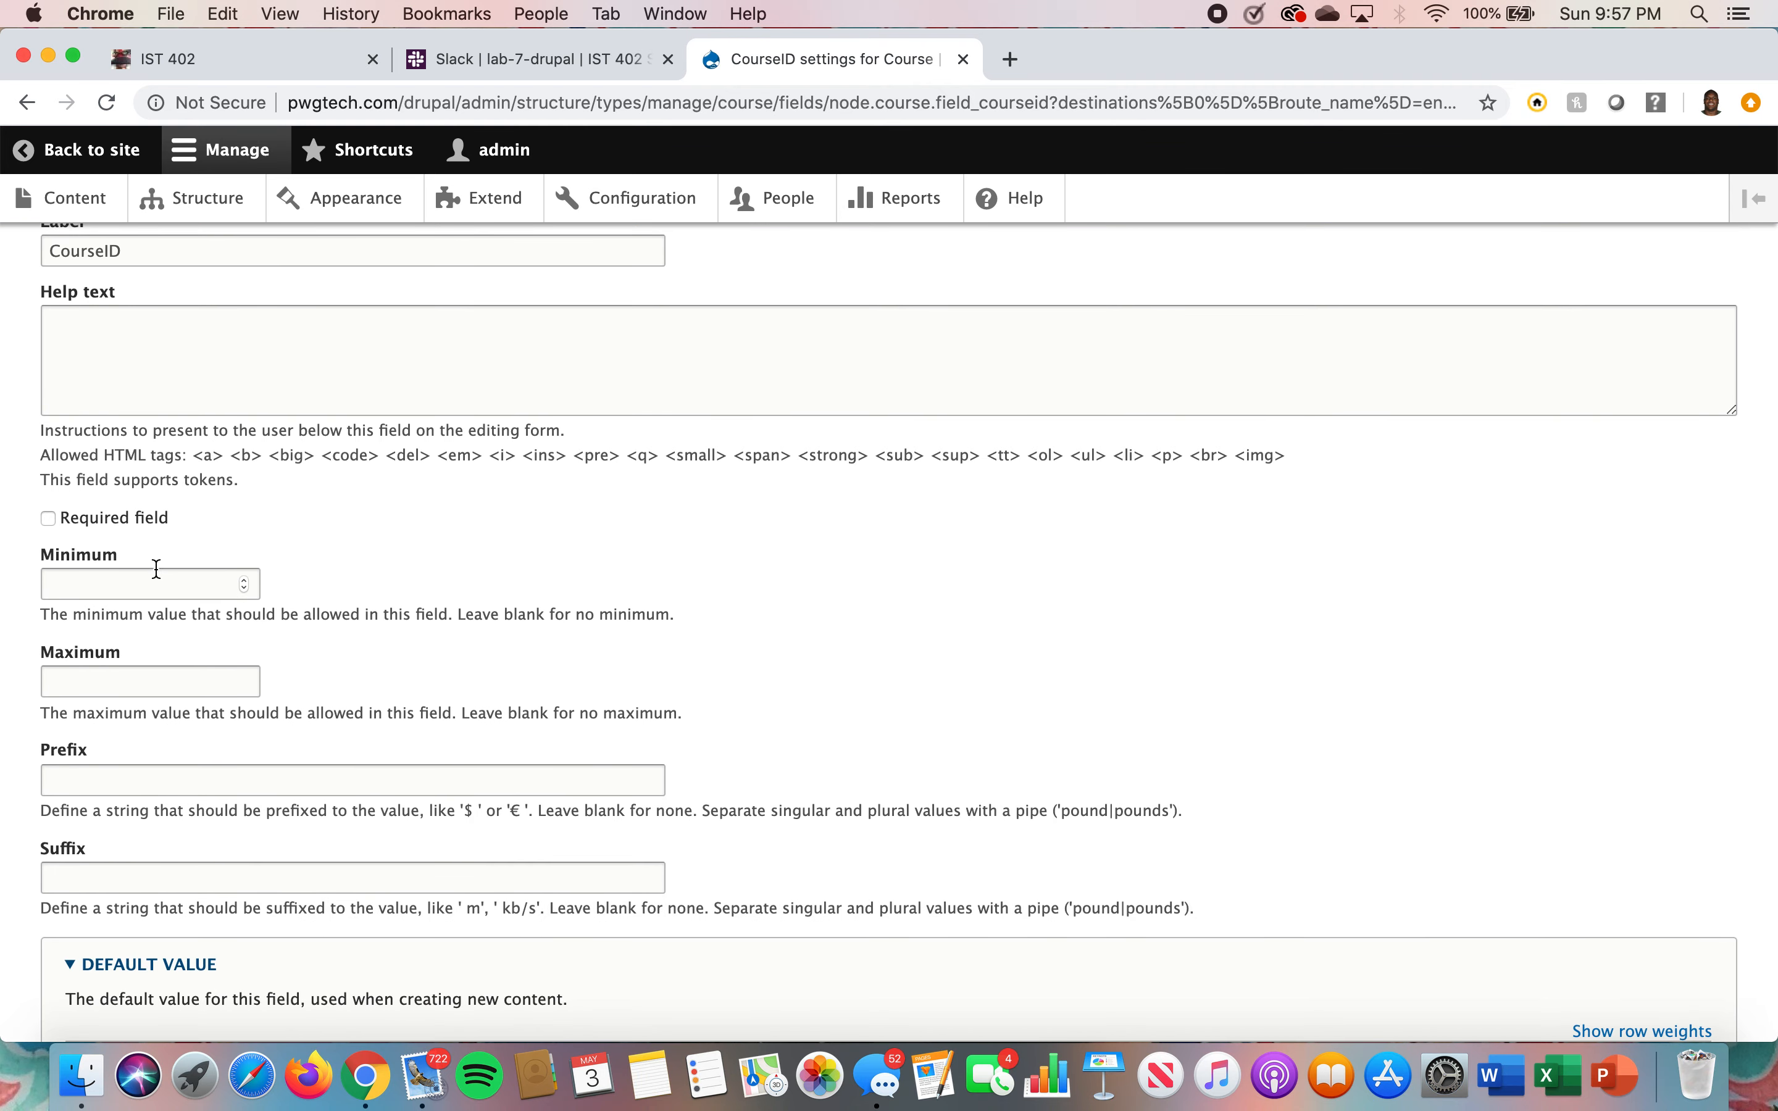
scroll(124, 685, down, 8)
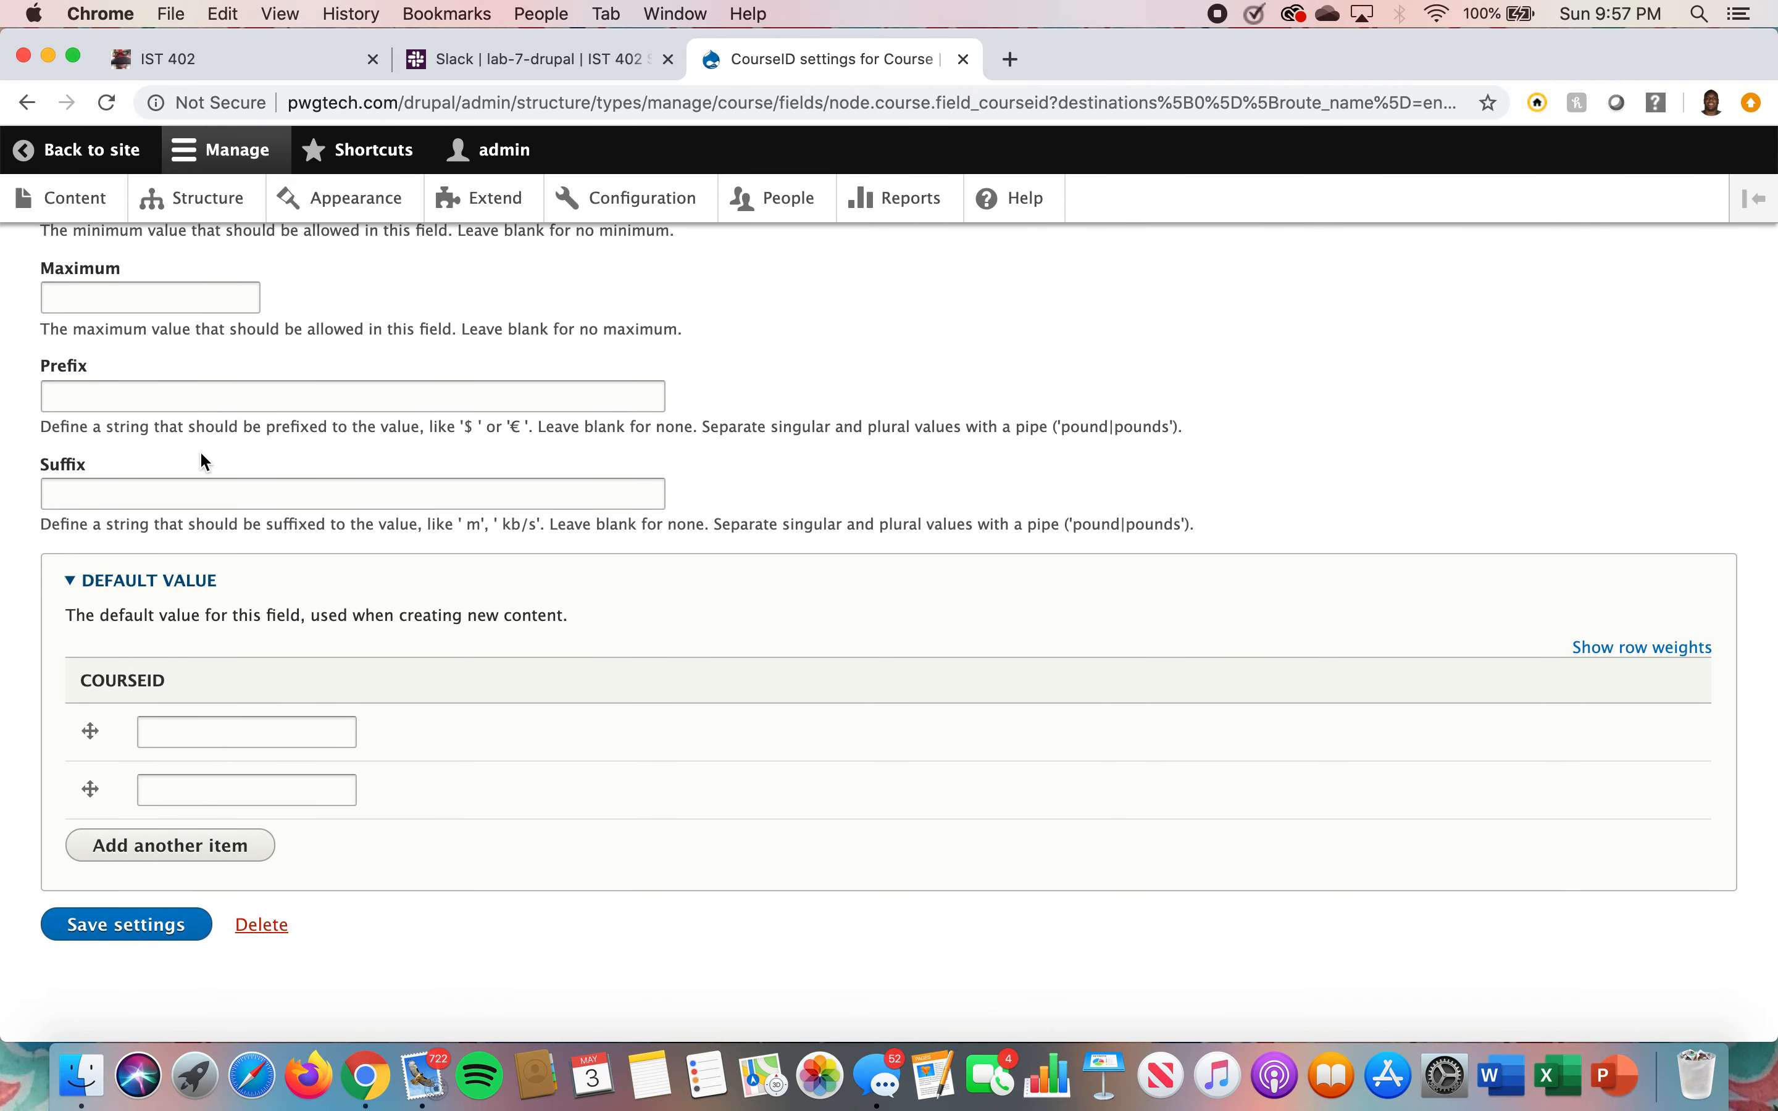
scroll(201, 454, down, 1)
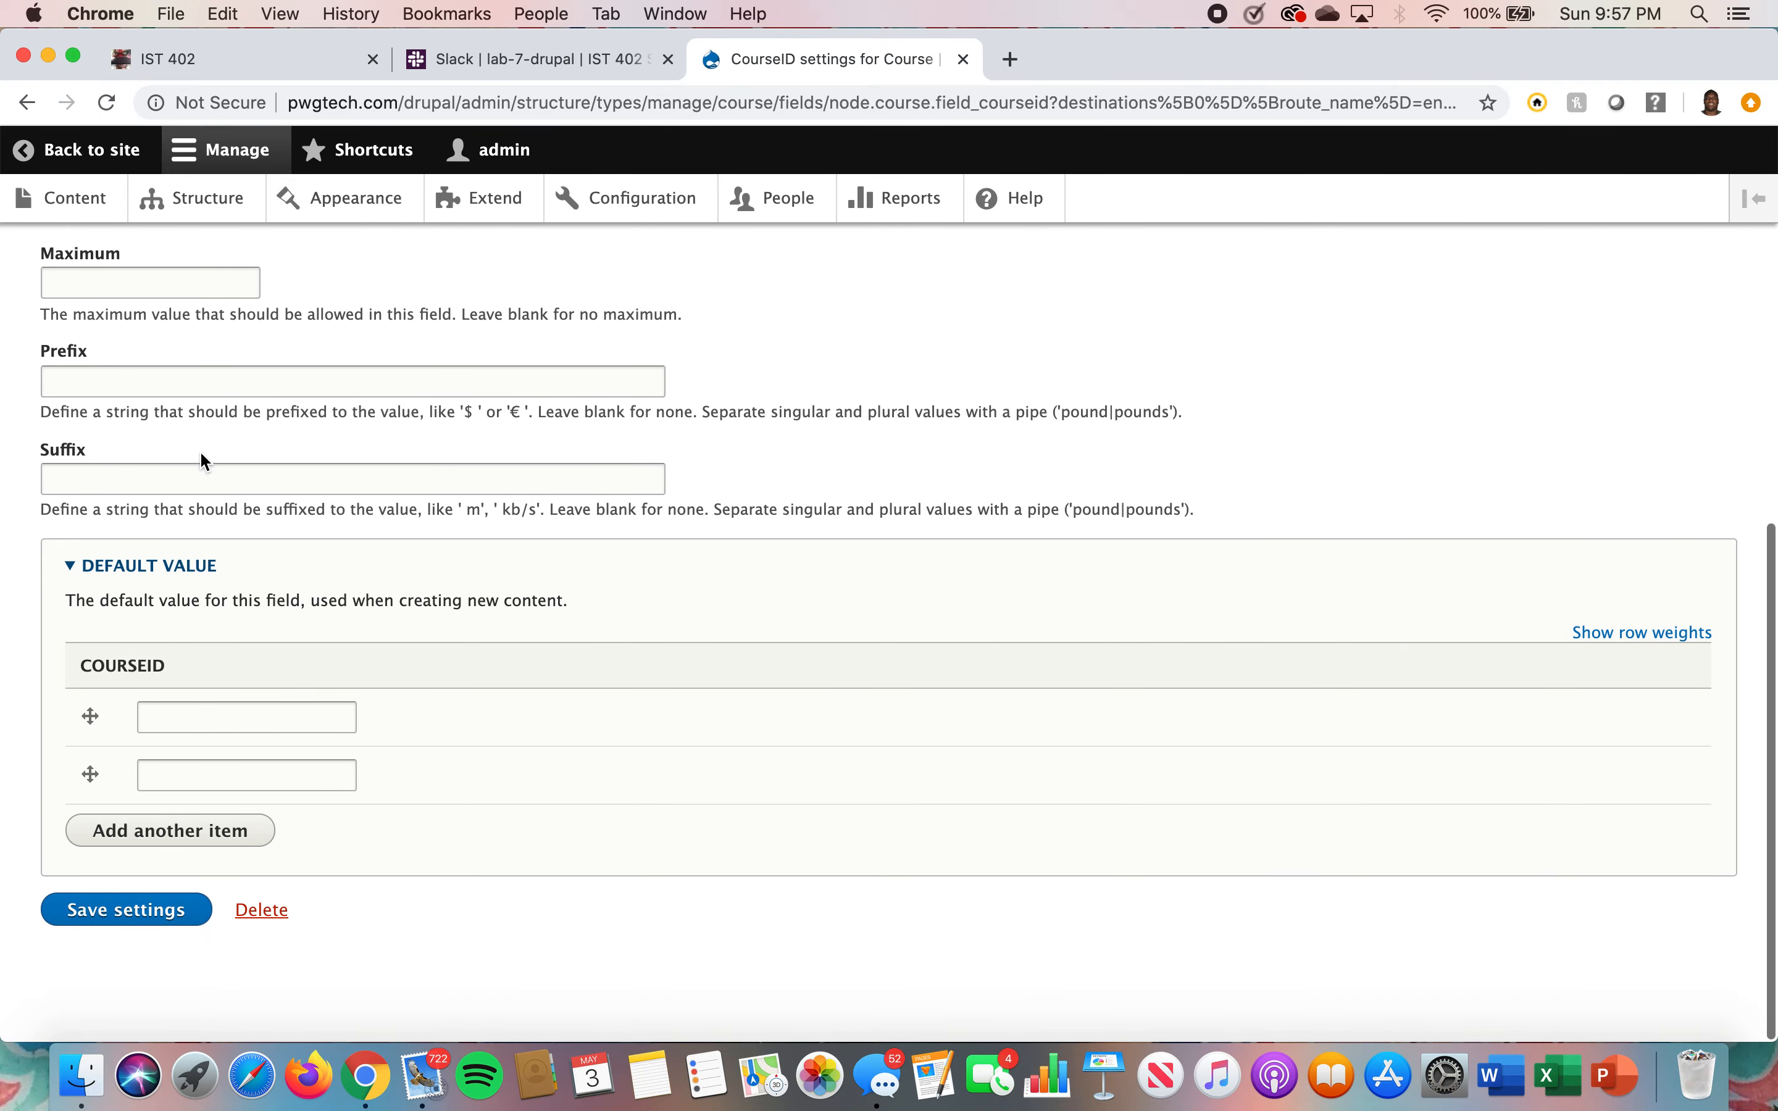
click(158, 926)
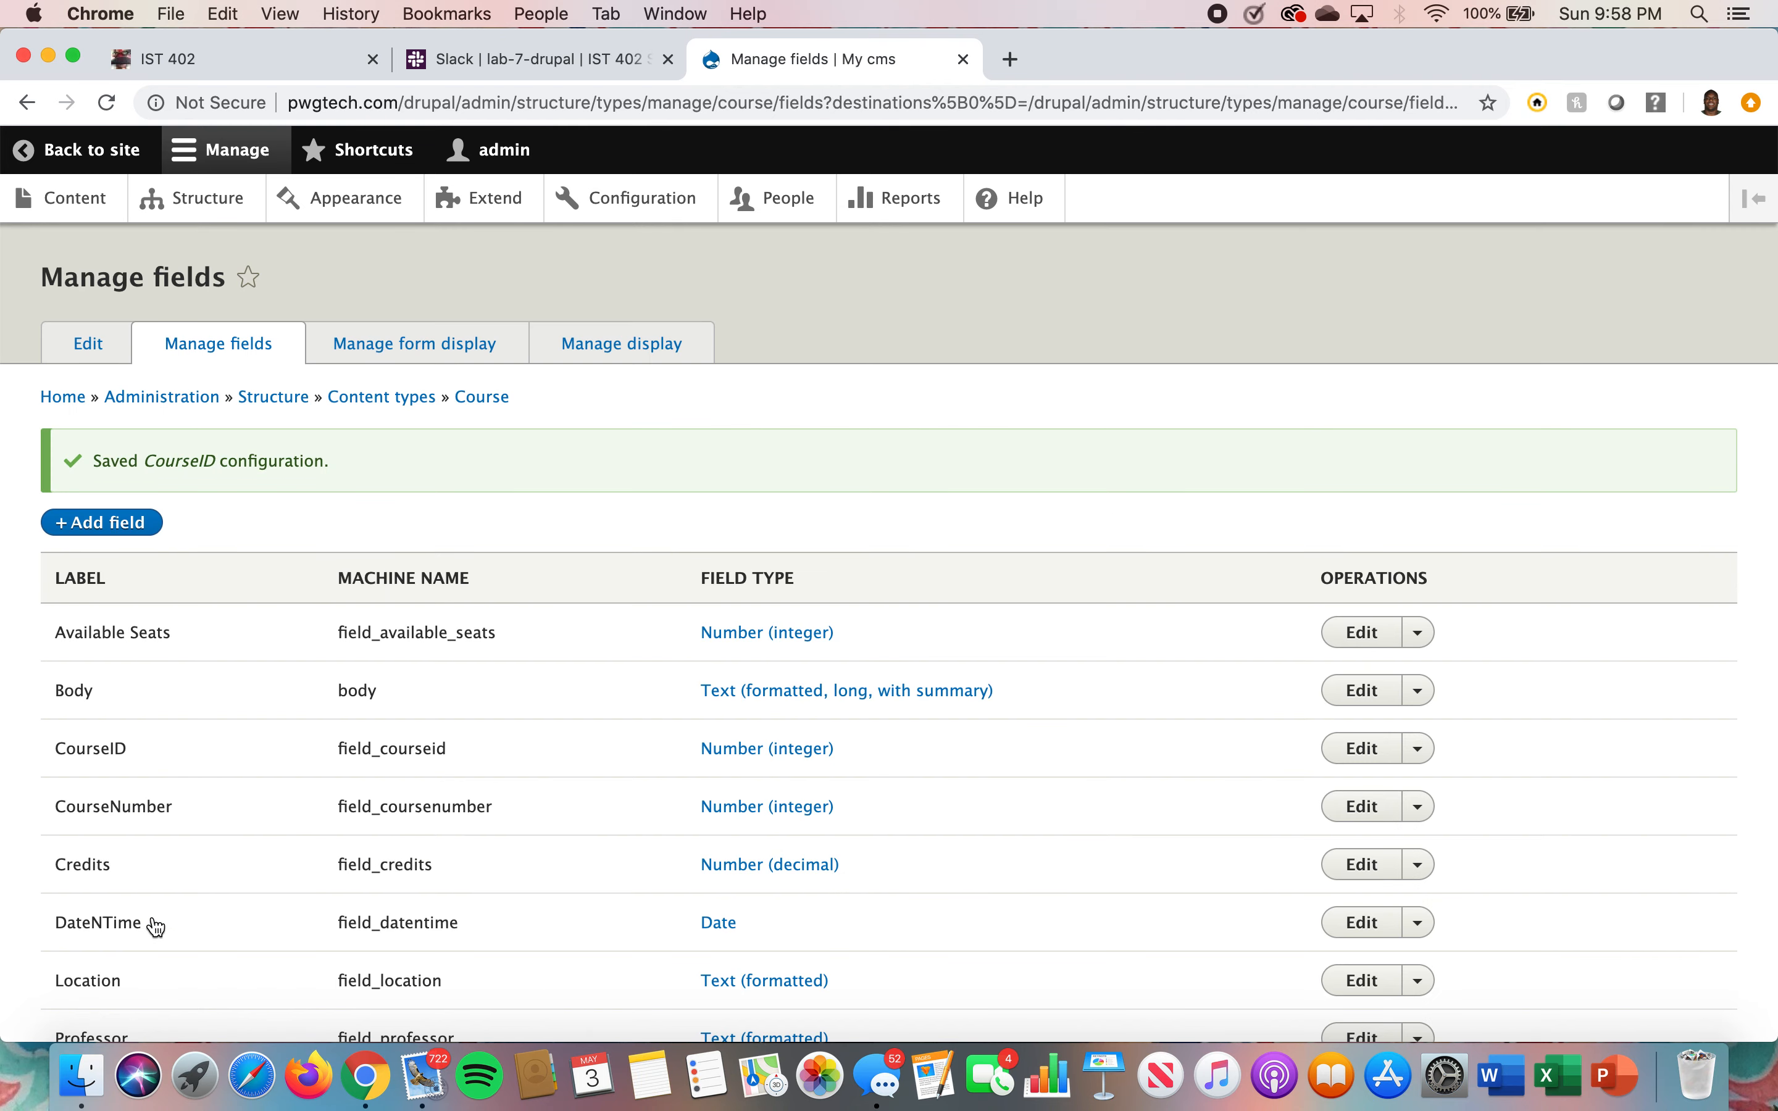
Start creating a new Course content item titled Math 140
scroll(156, 928, down, 3)
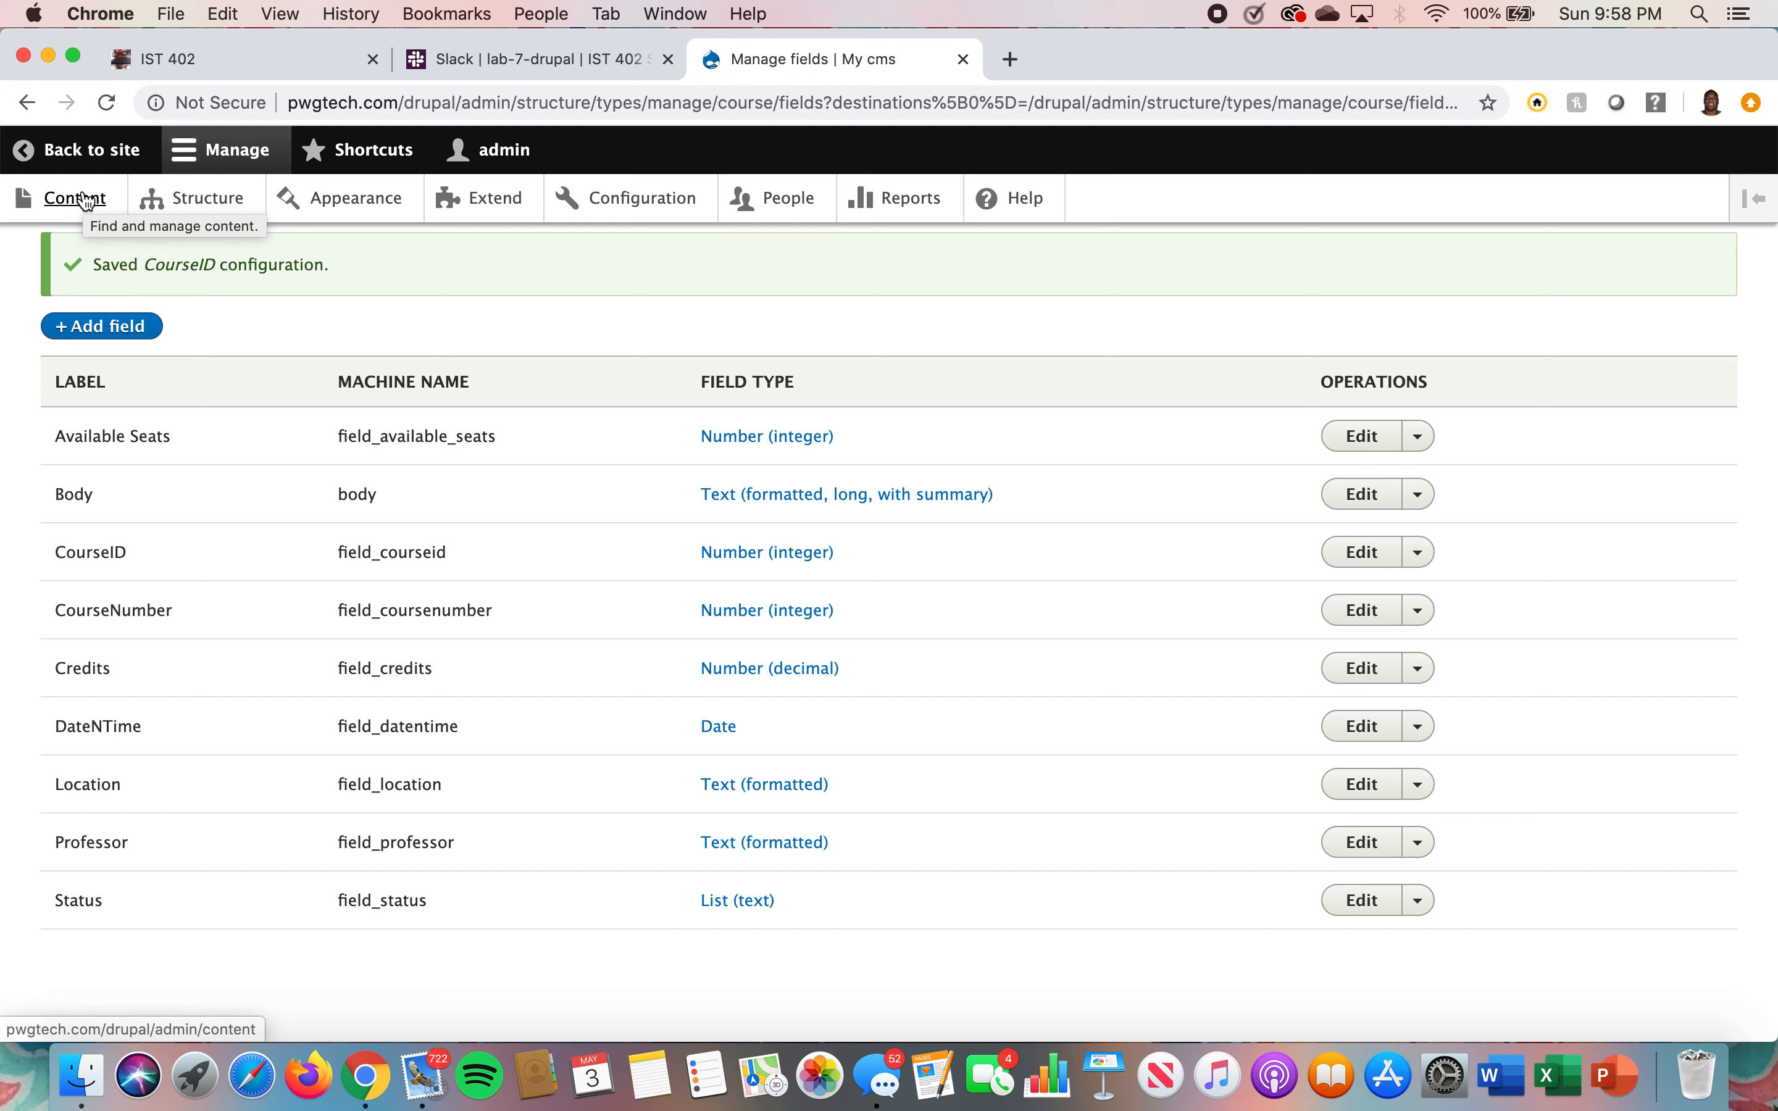
scroll(86, 200, up, 2)
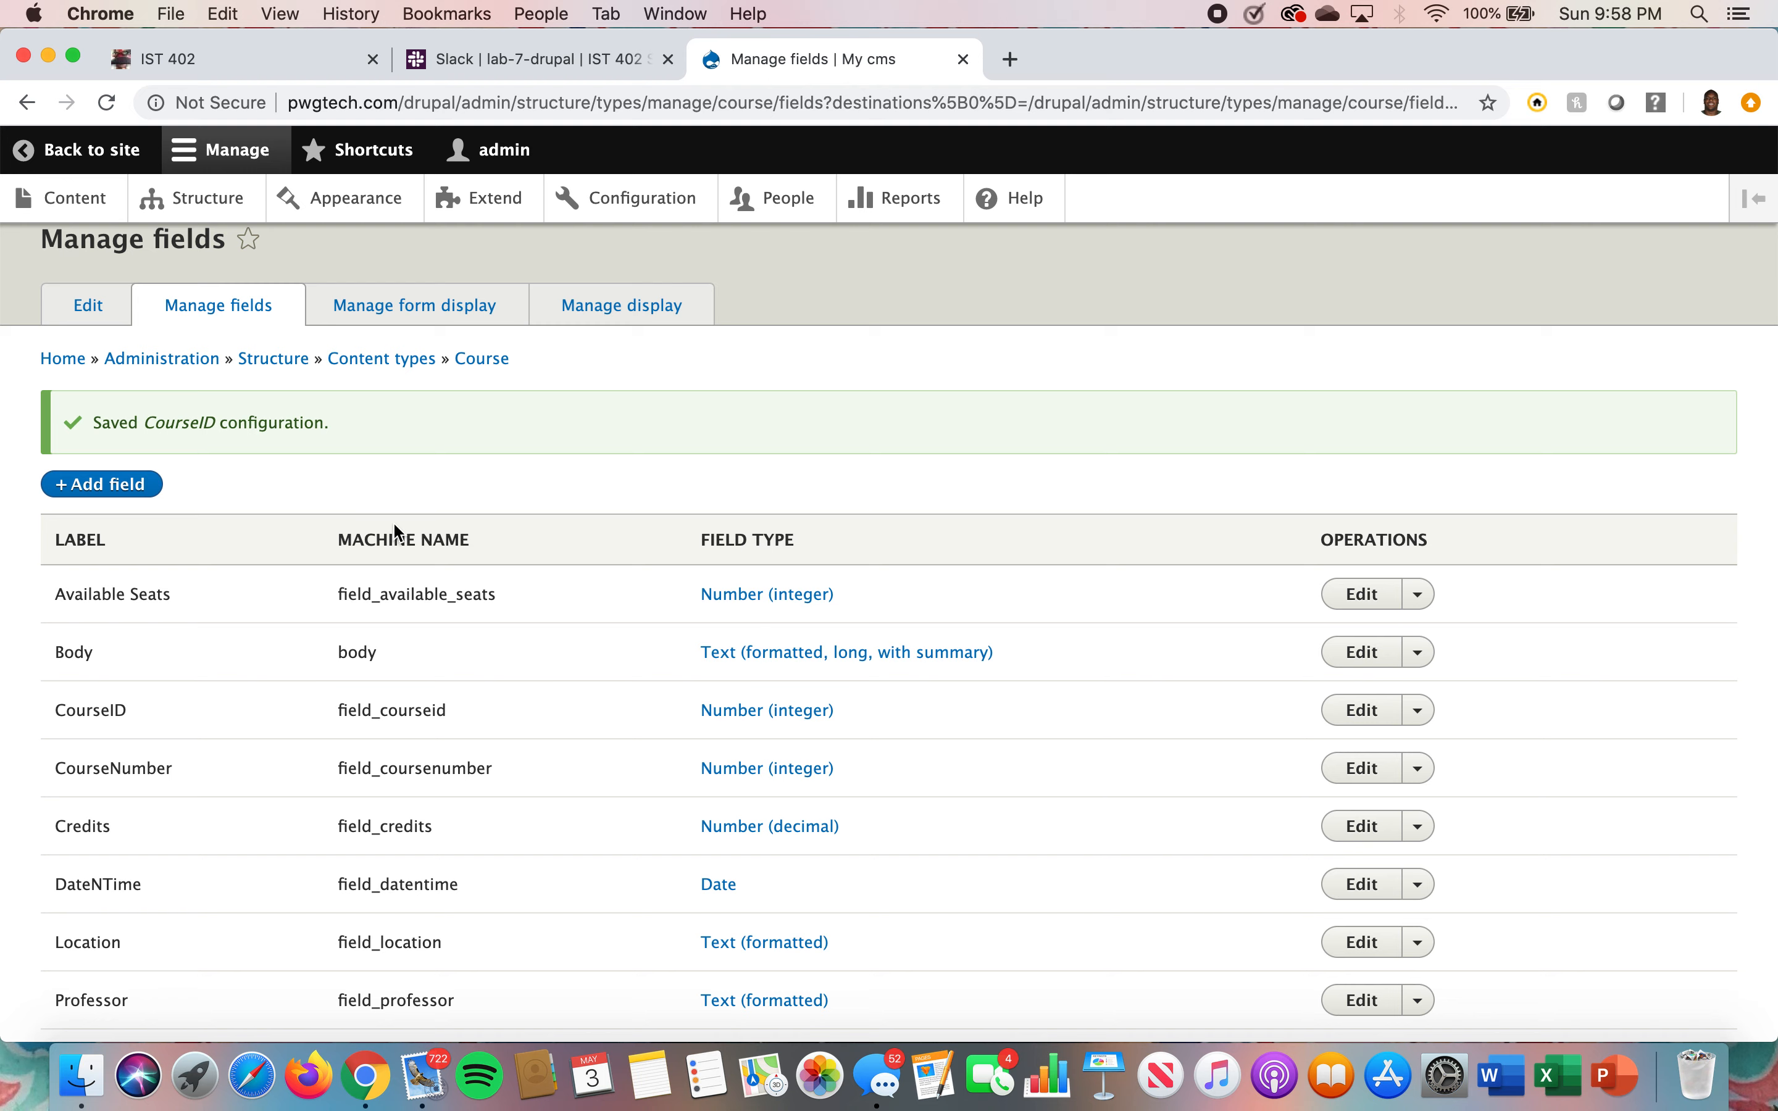
click(105, 216)
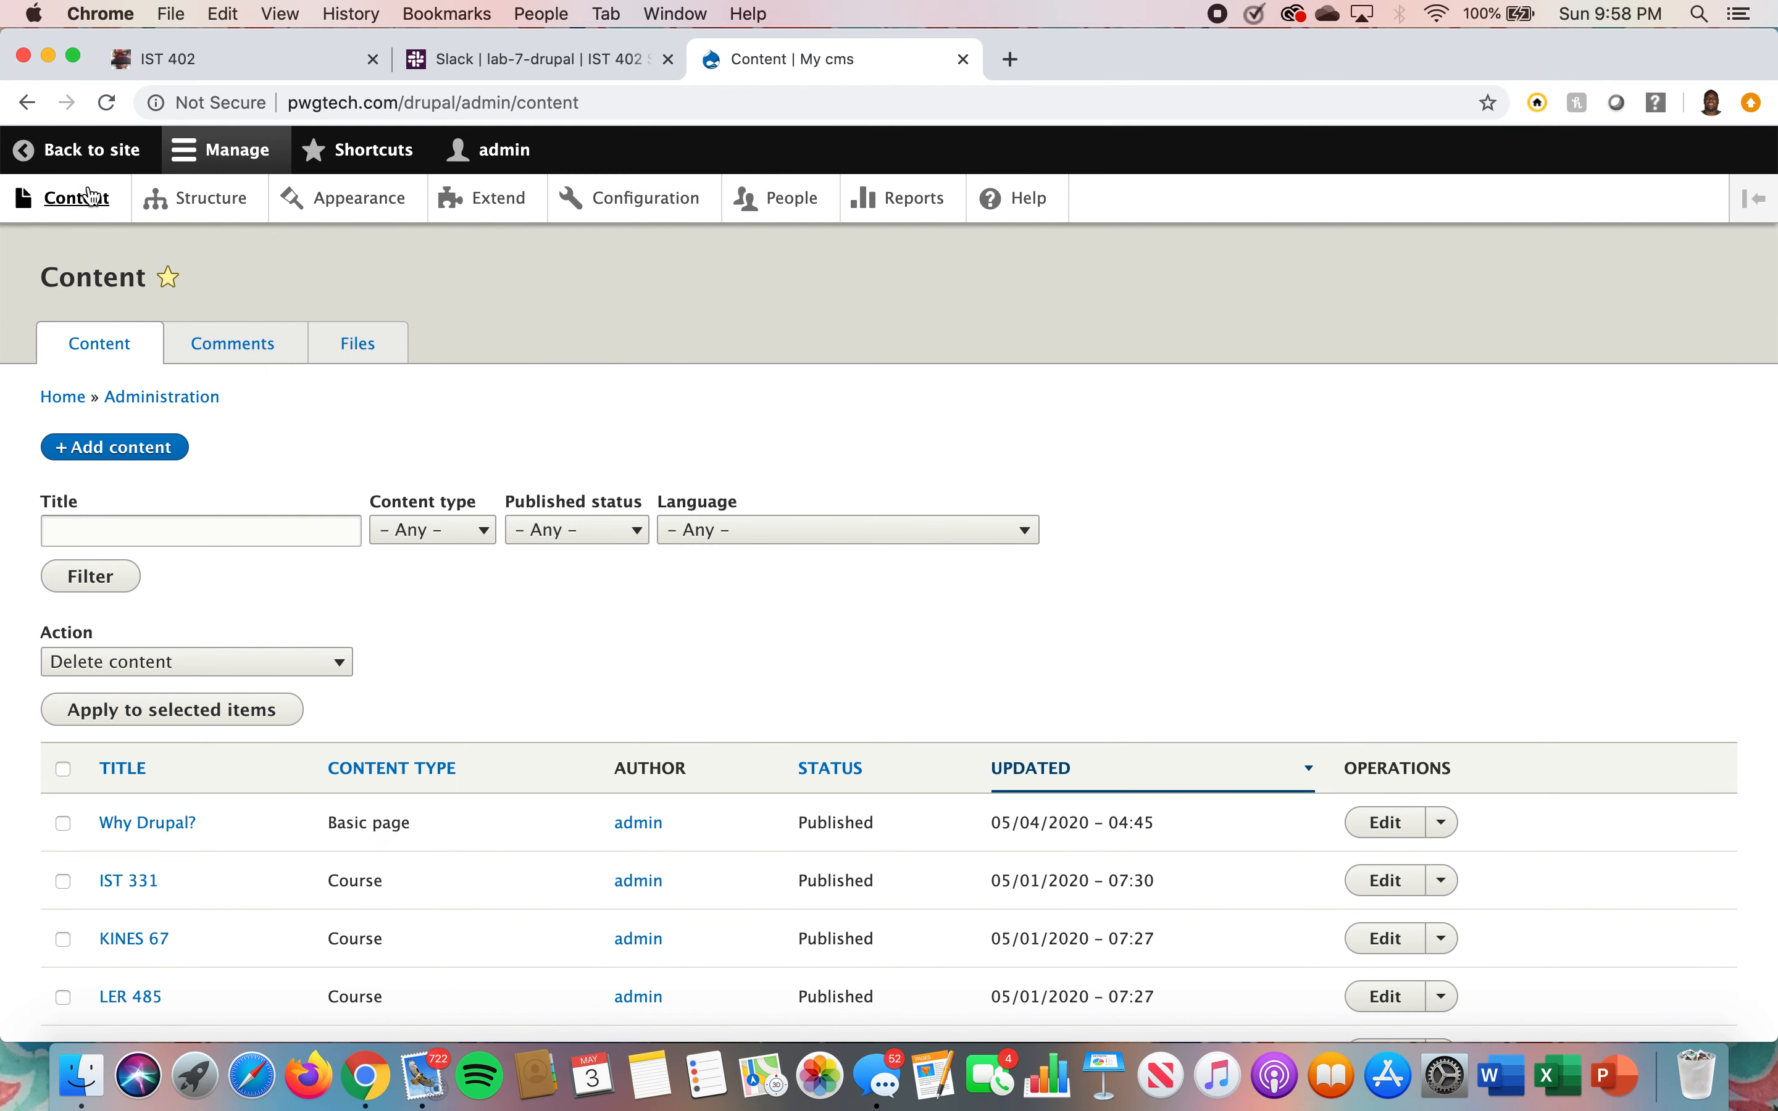
click(125, 448)
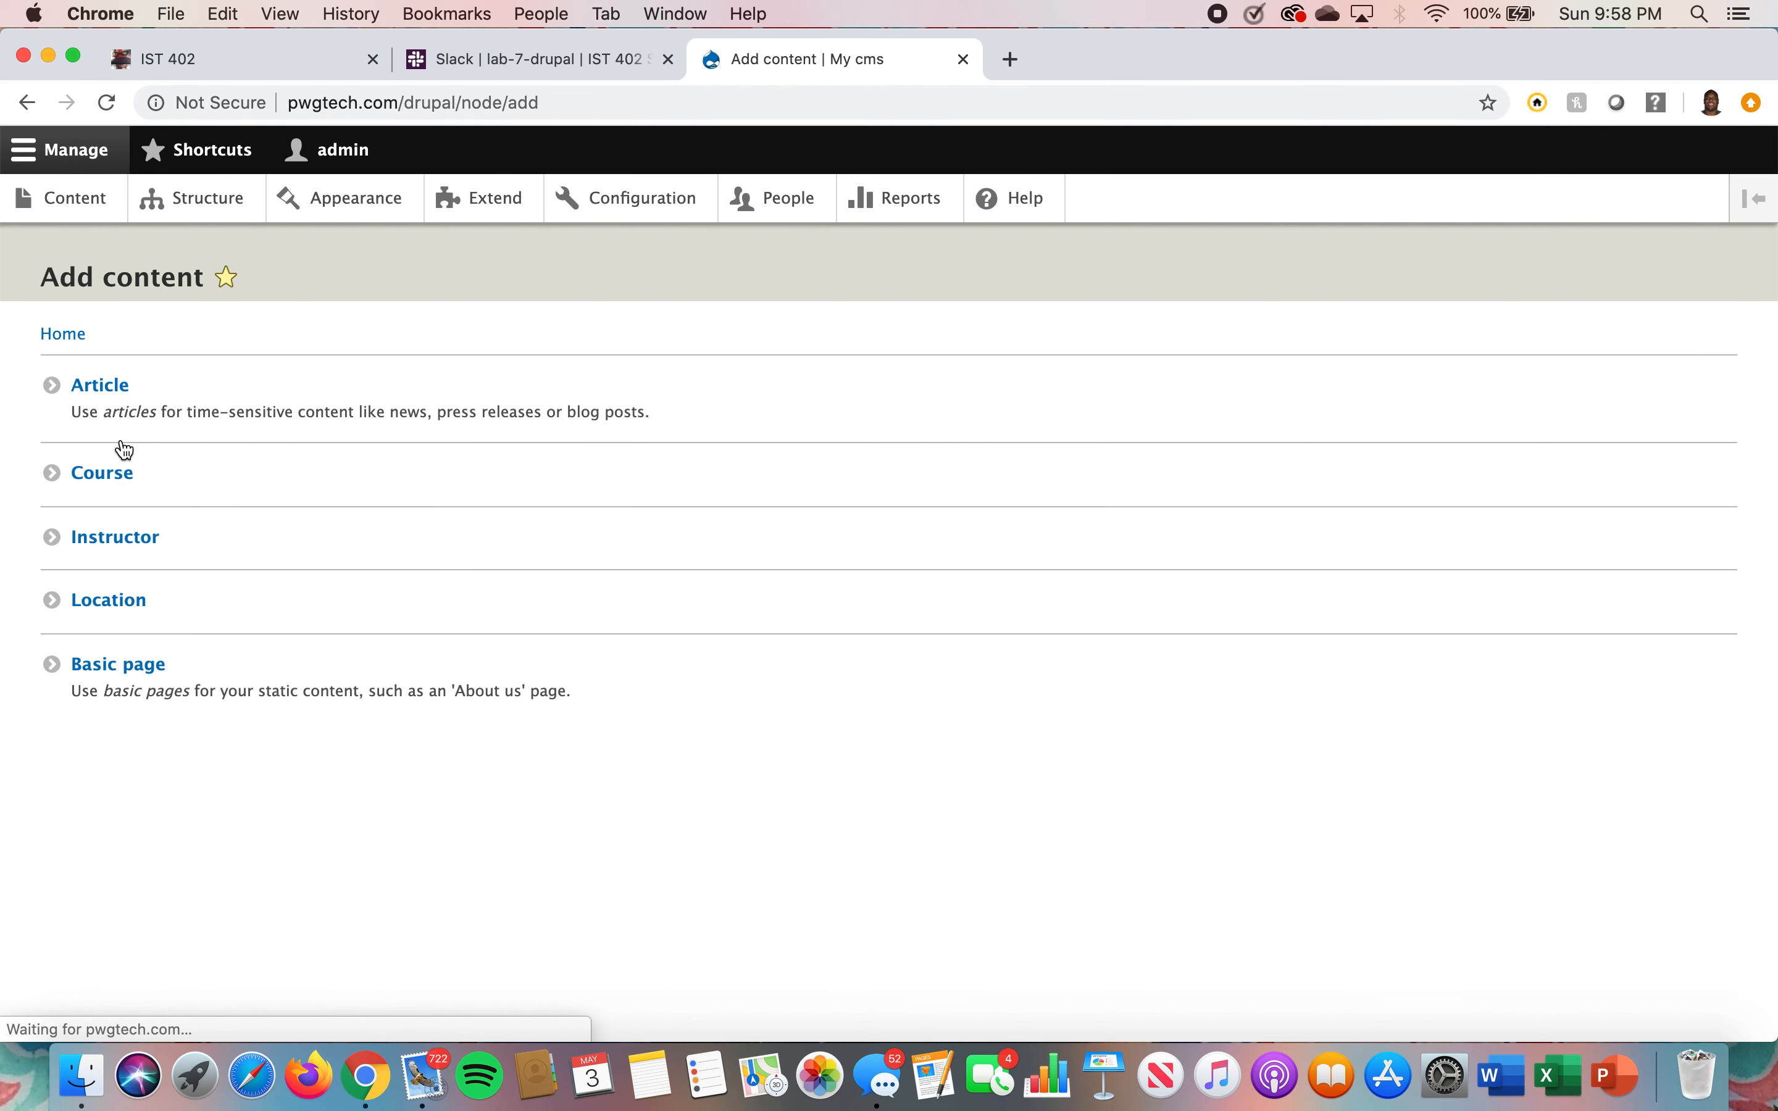
click(134, 479)
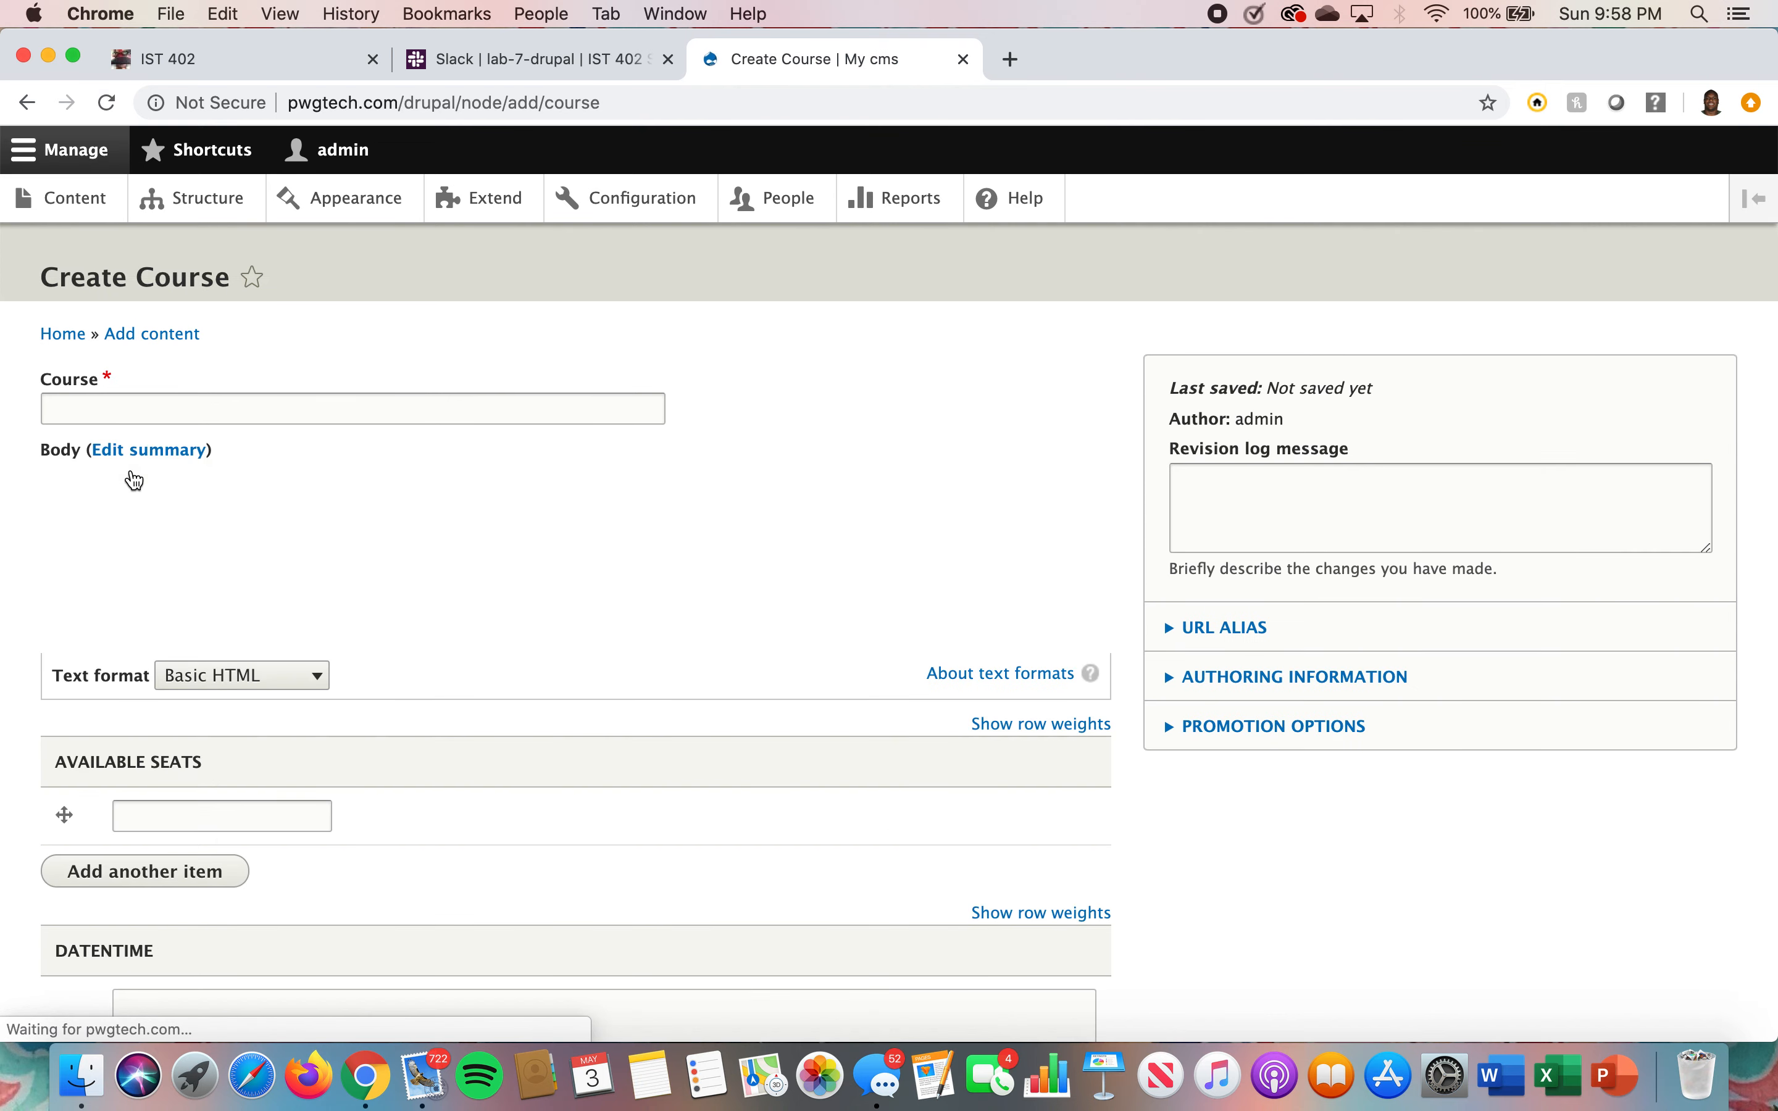
click(140, 407)
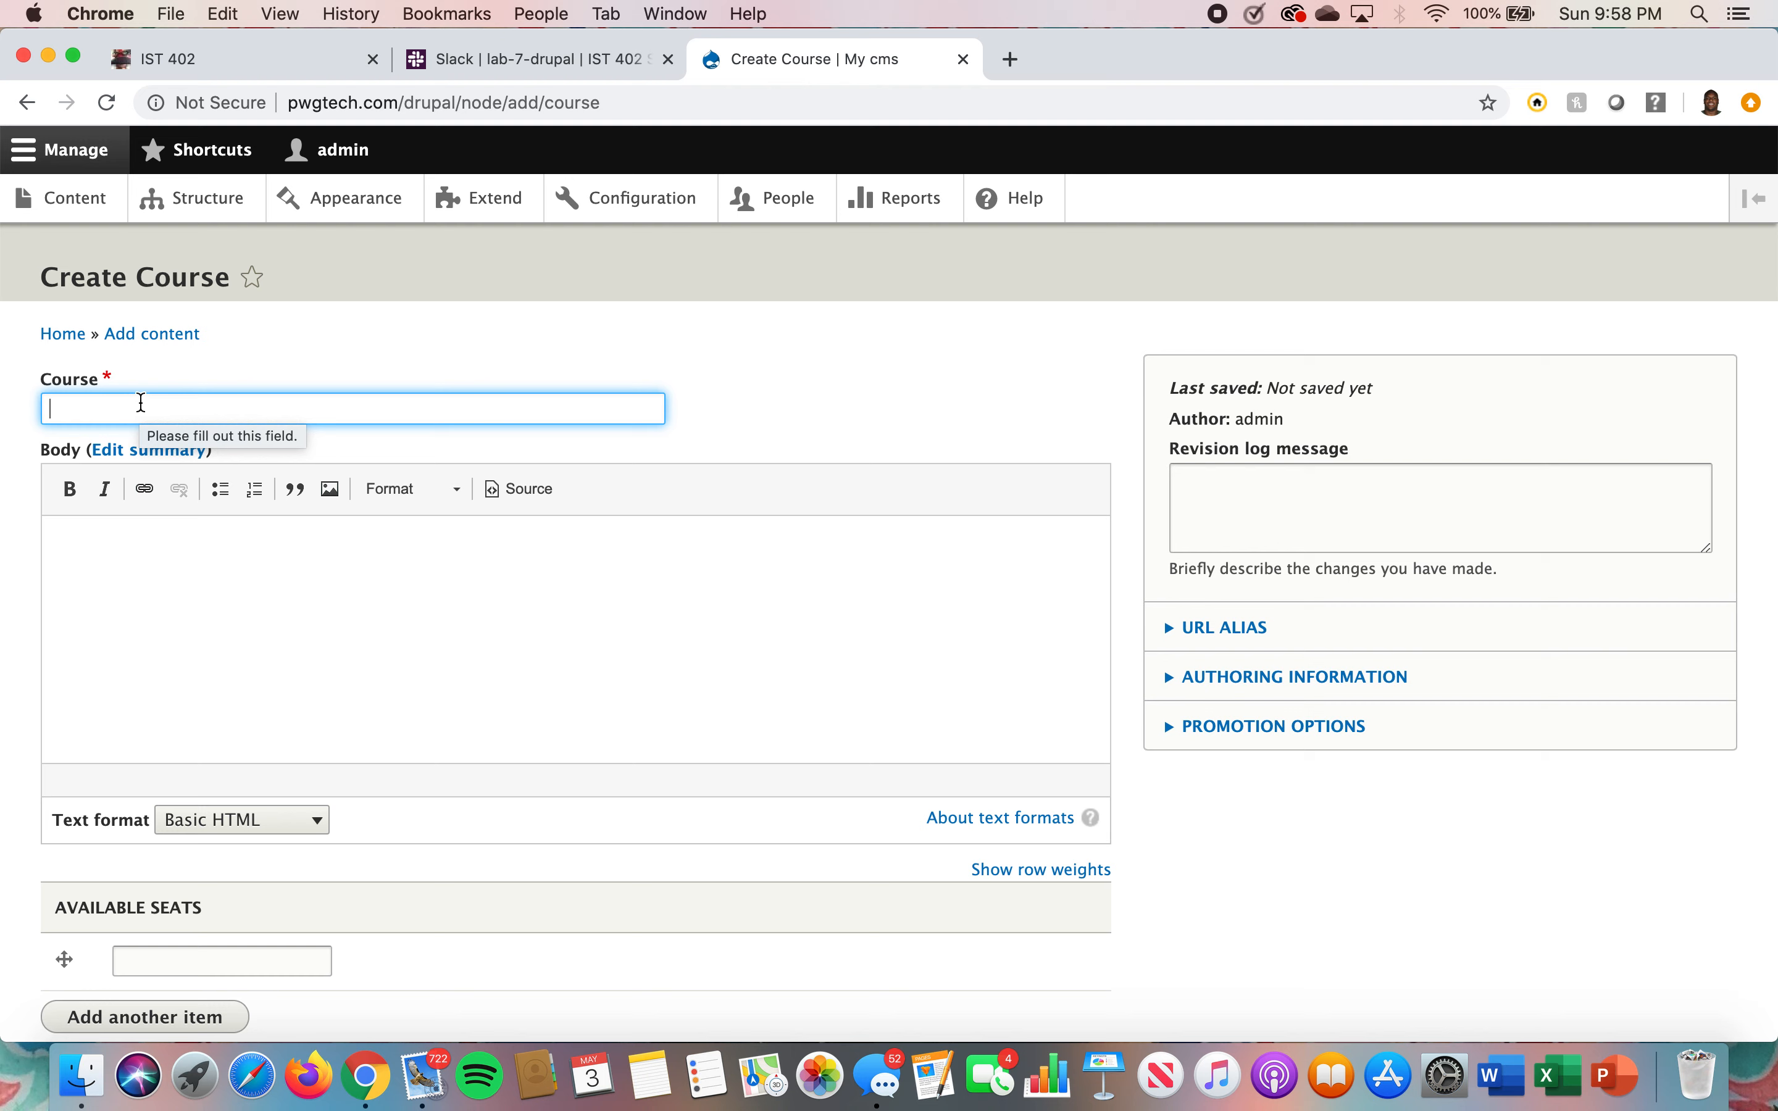
text(Math 140)
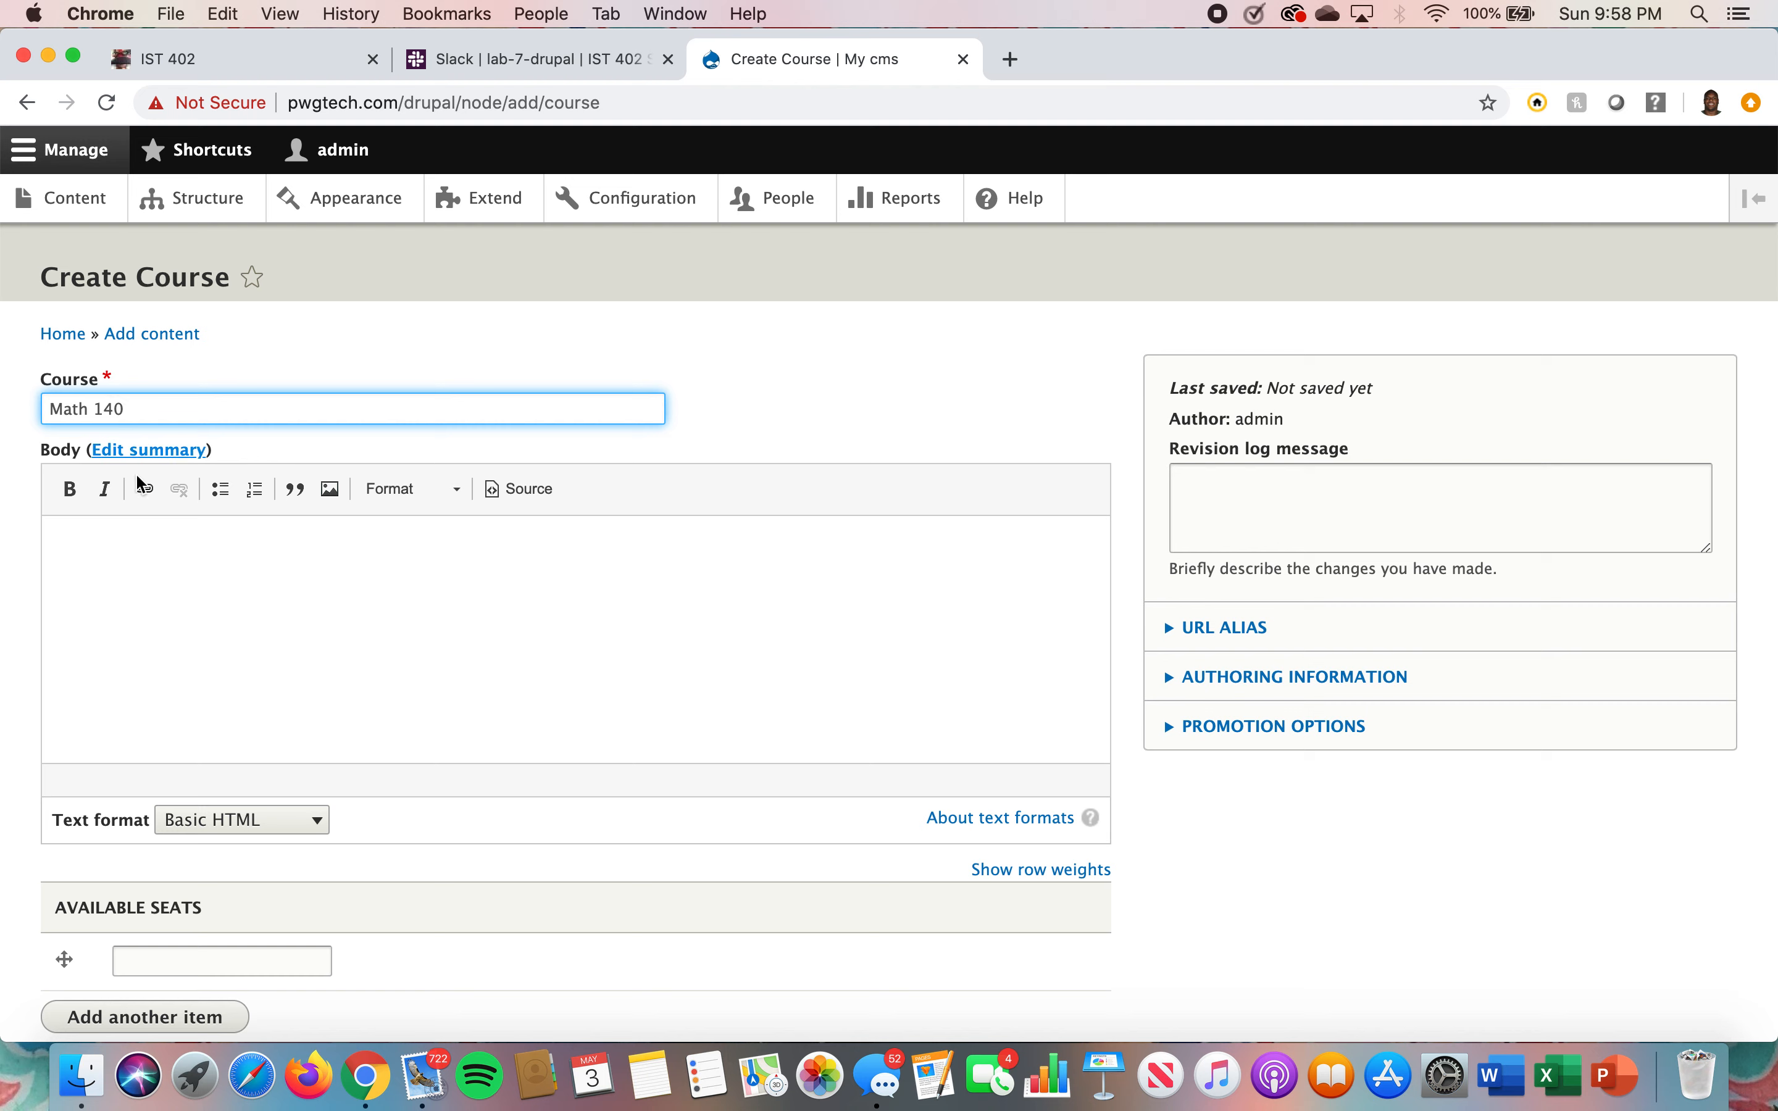
Enter Calculus 1 as the course body text
click(90, 551)
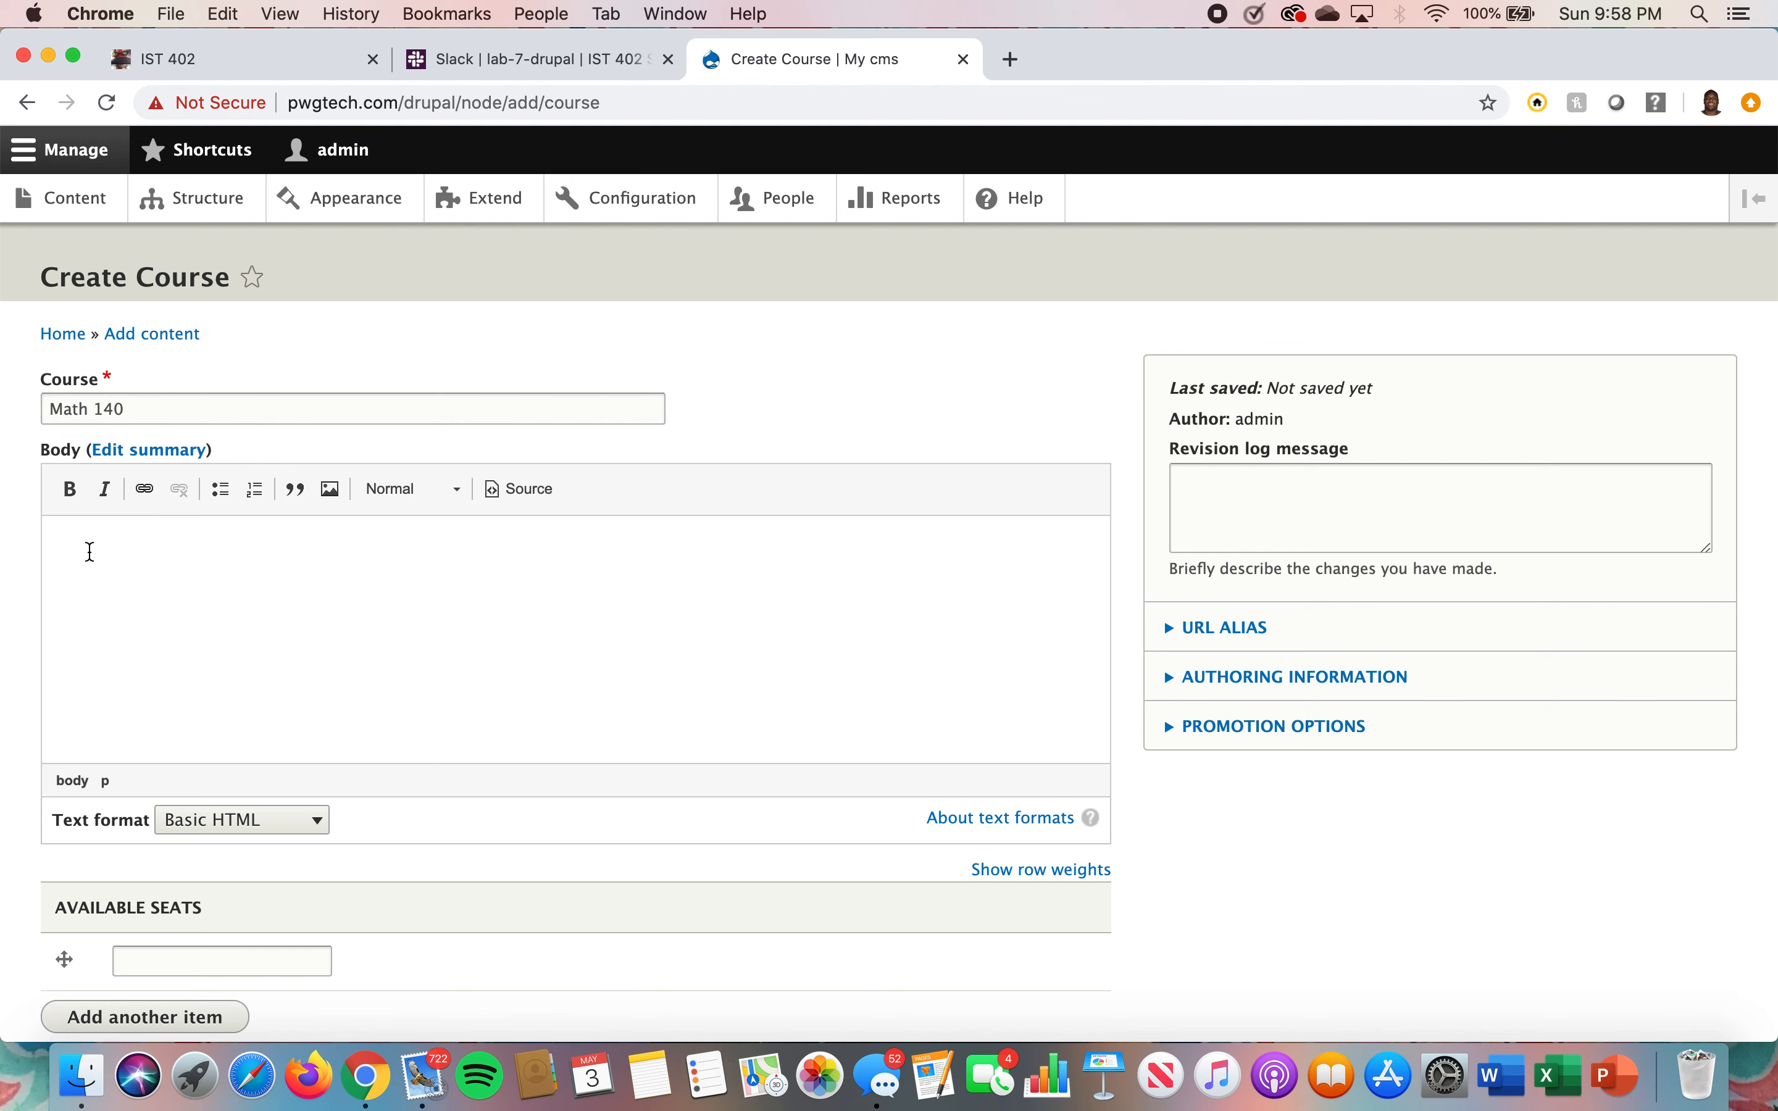
text(Calculus 1)
scroll(121, 735, down, 2)
scroll(124, 753, down, 3)
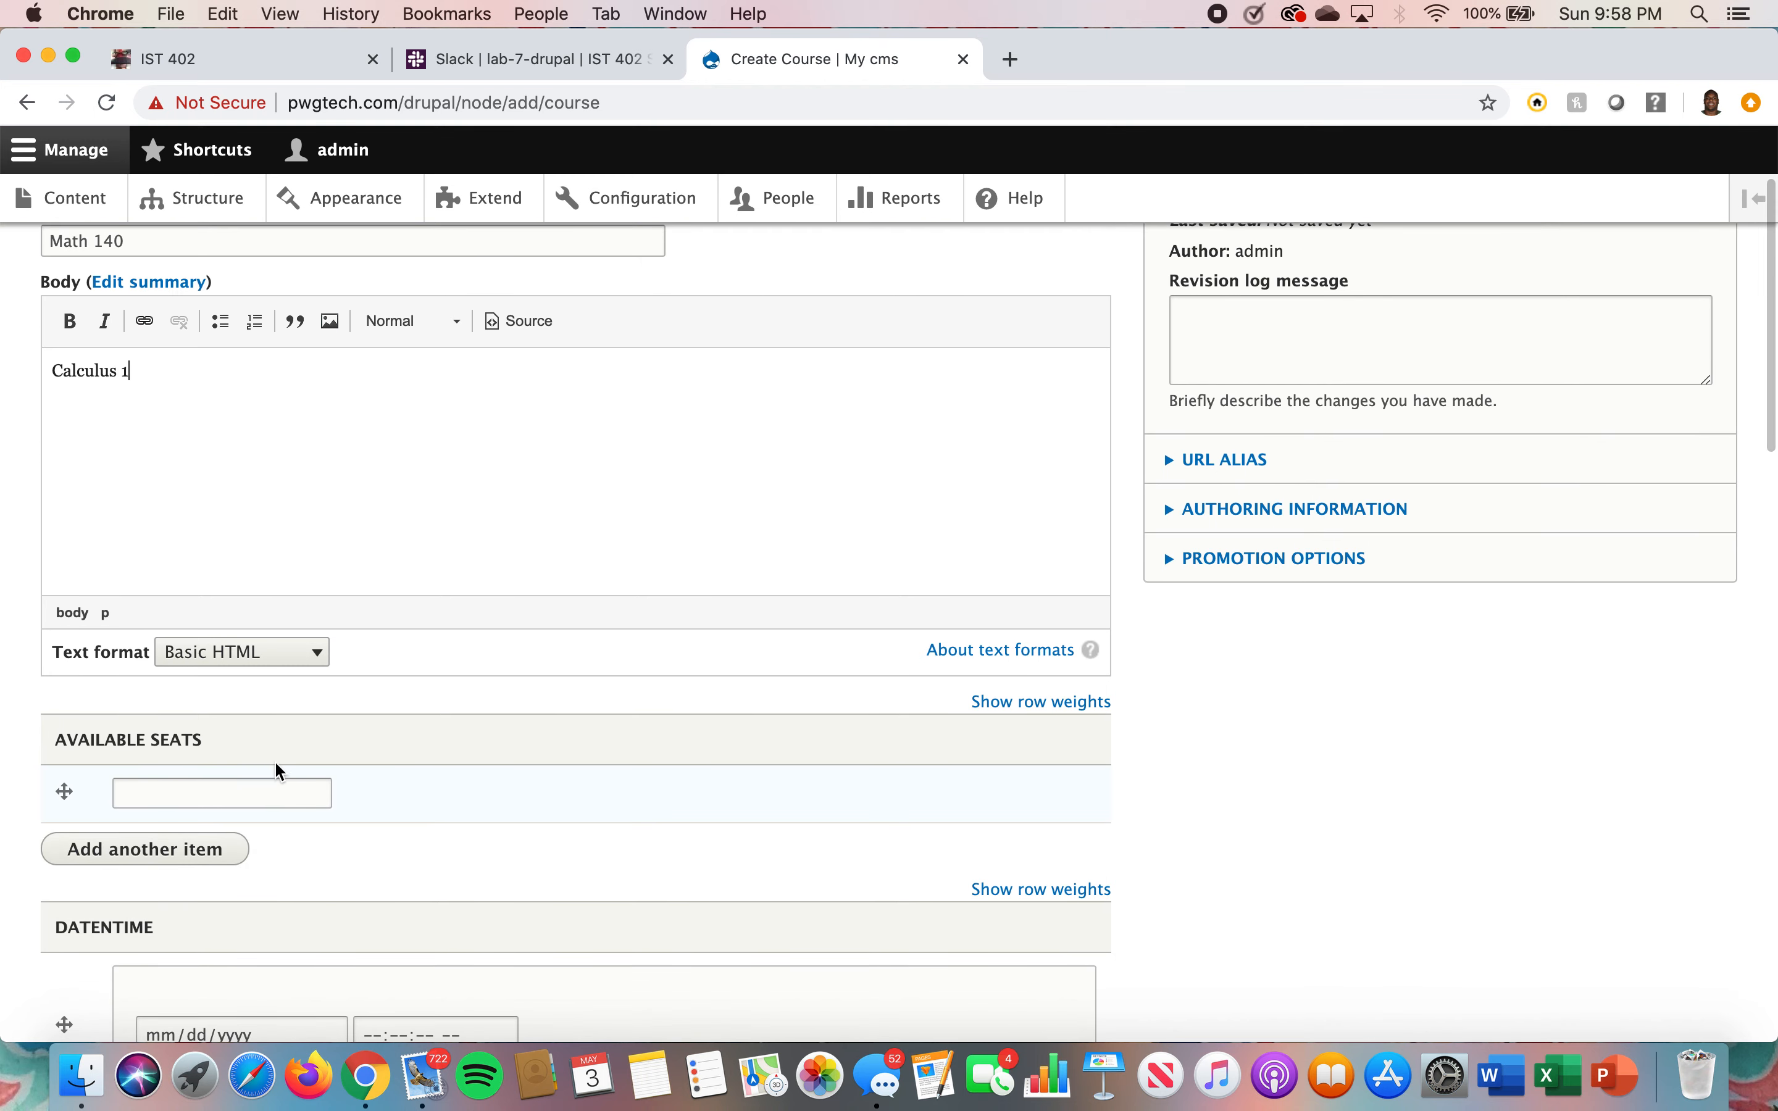
scroll(278, 768, down, 2)
Set the course's available seats to 12
click(278, 738)
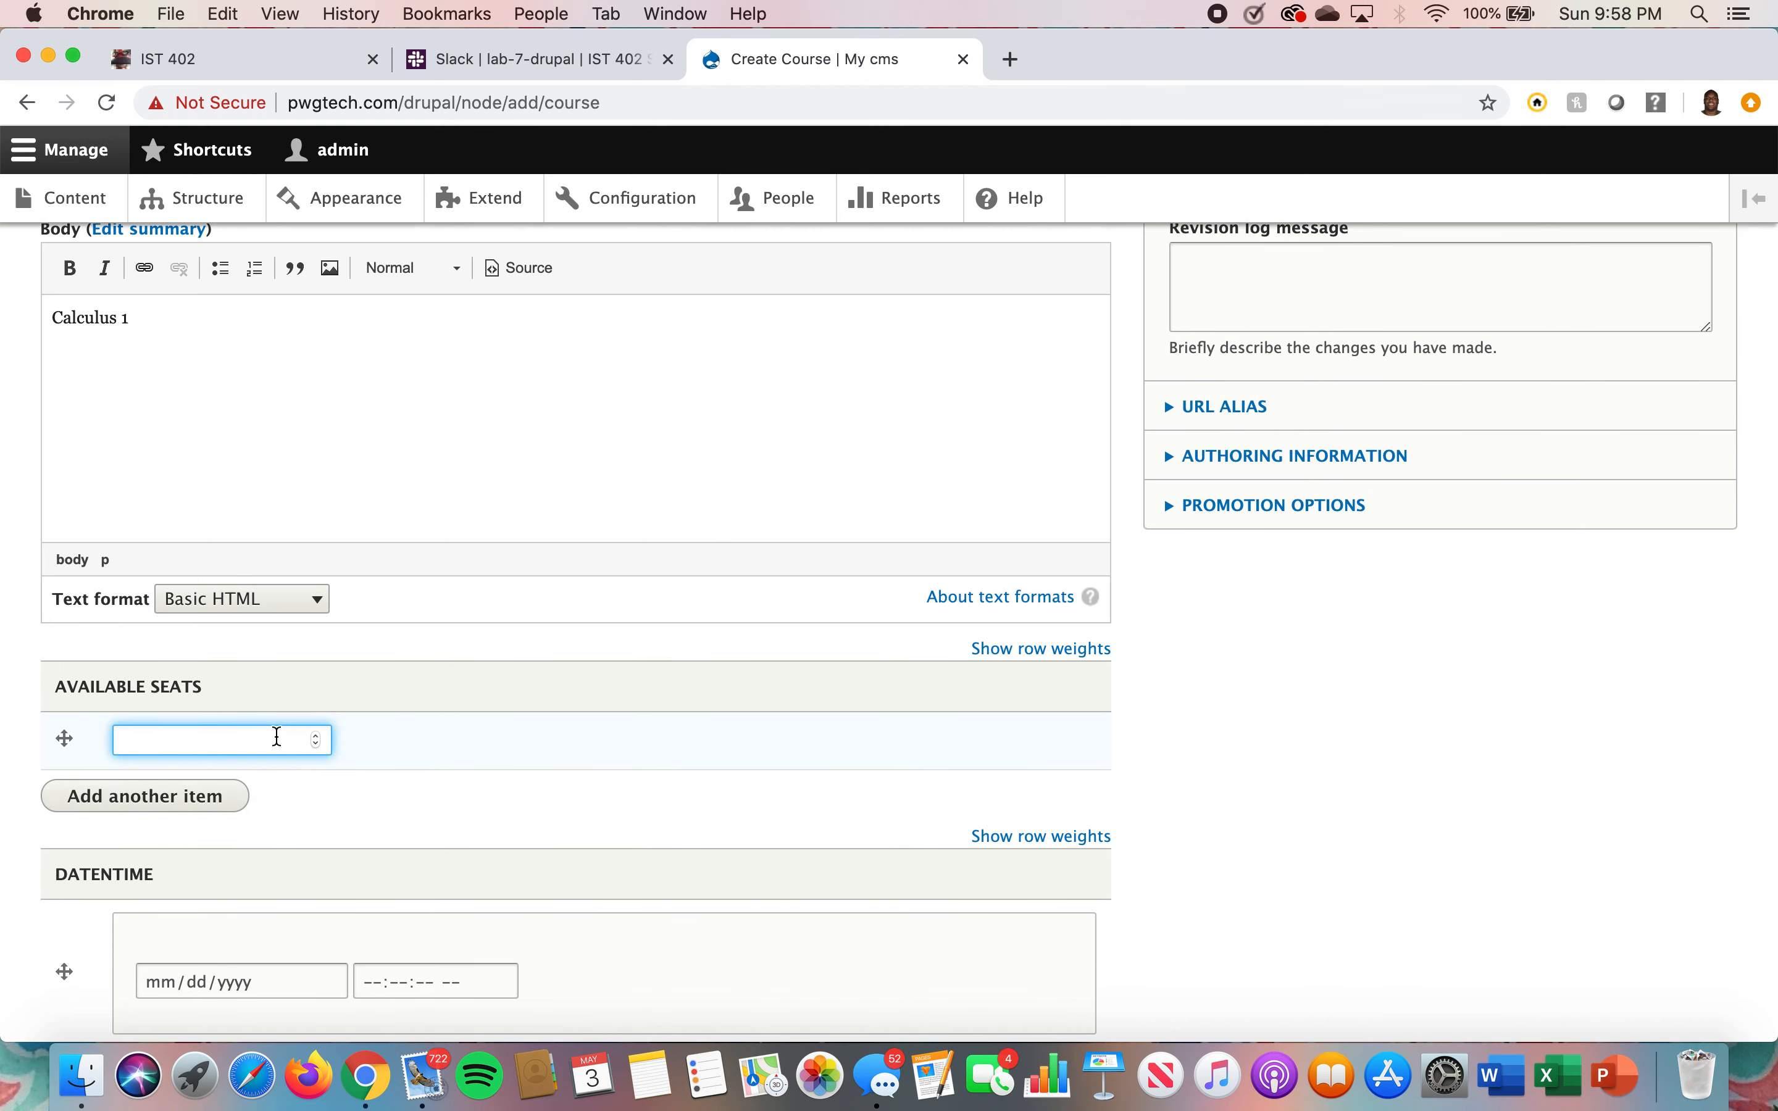
scroll(277, 736, down, 20)
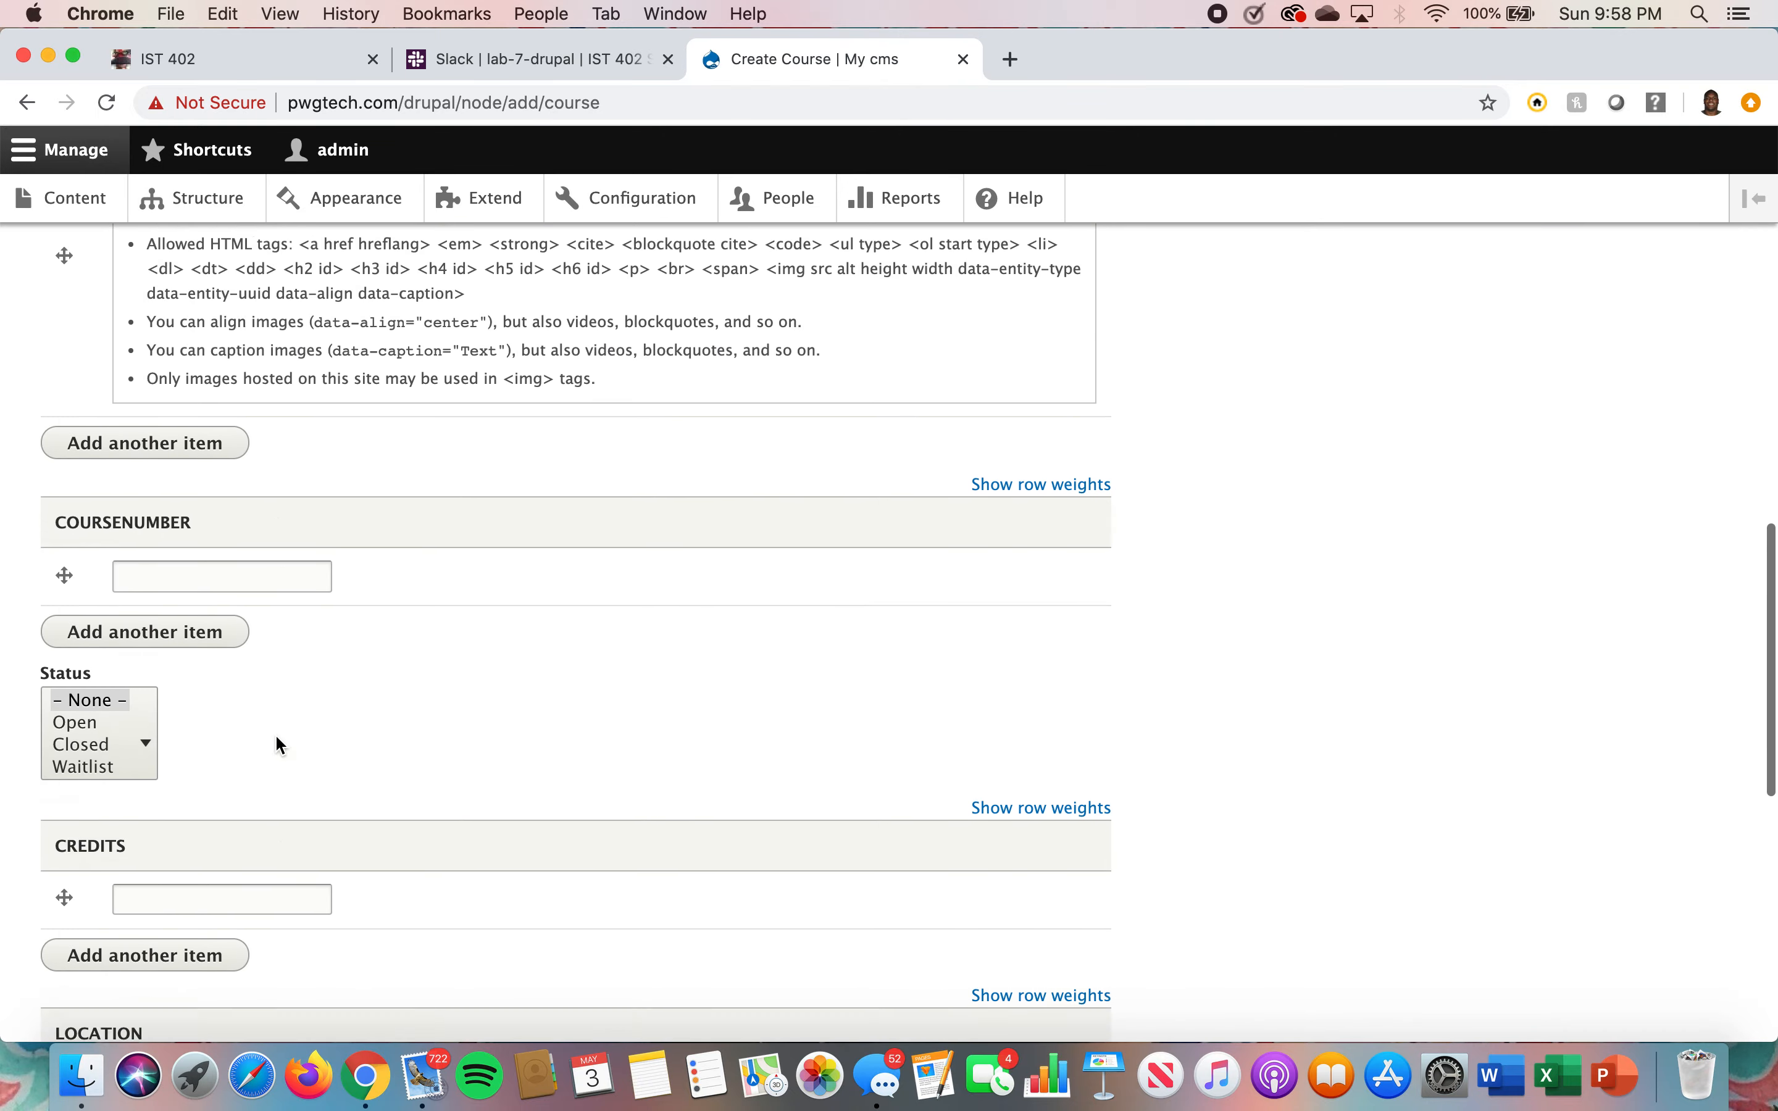
scroll(277, 737, up, 20)
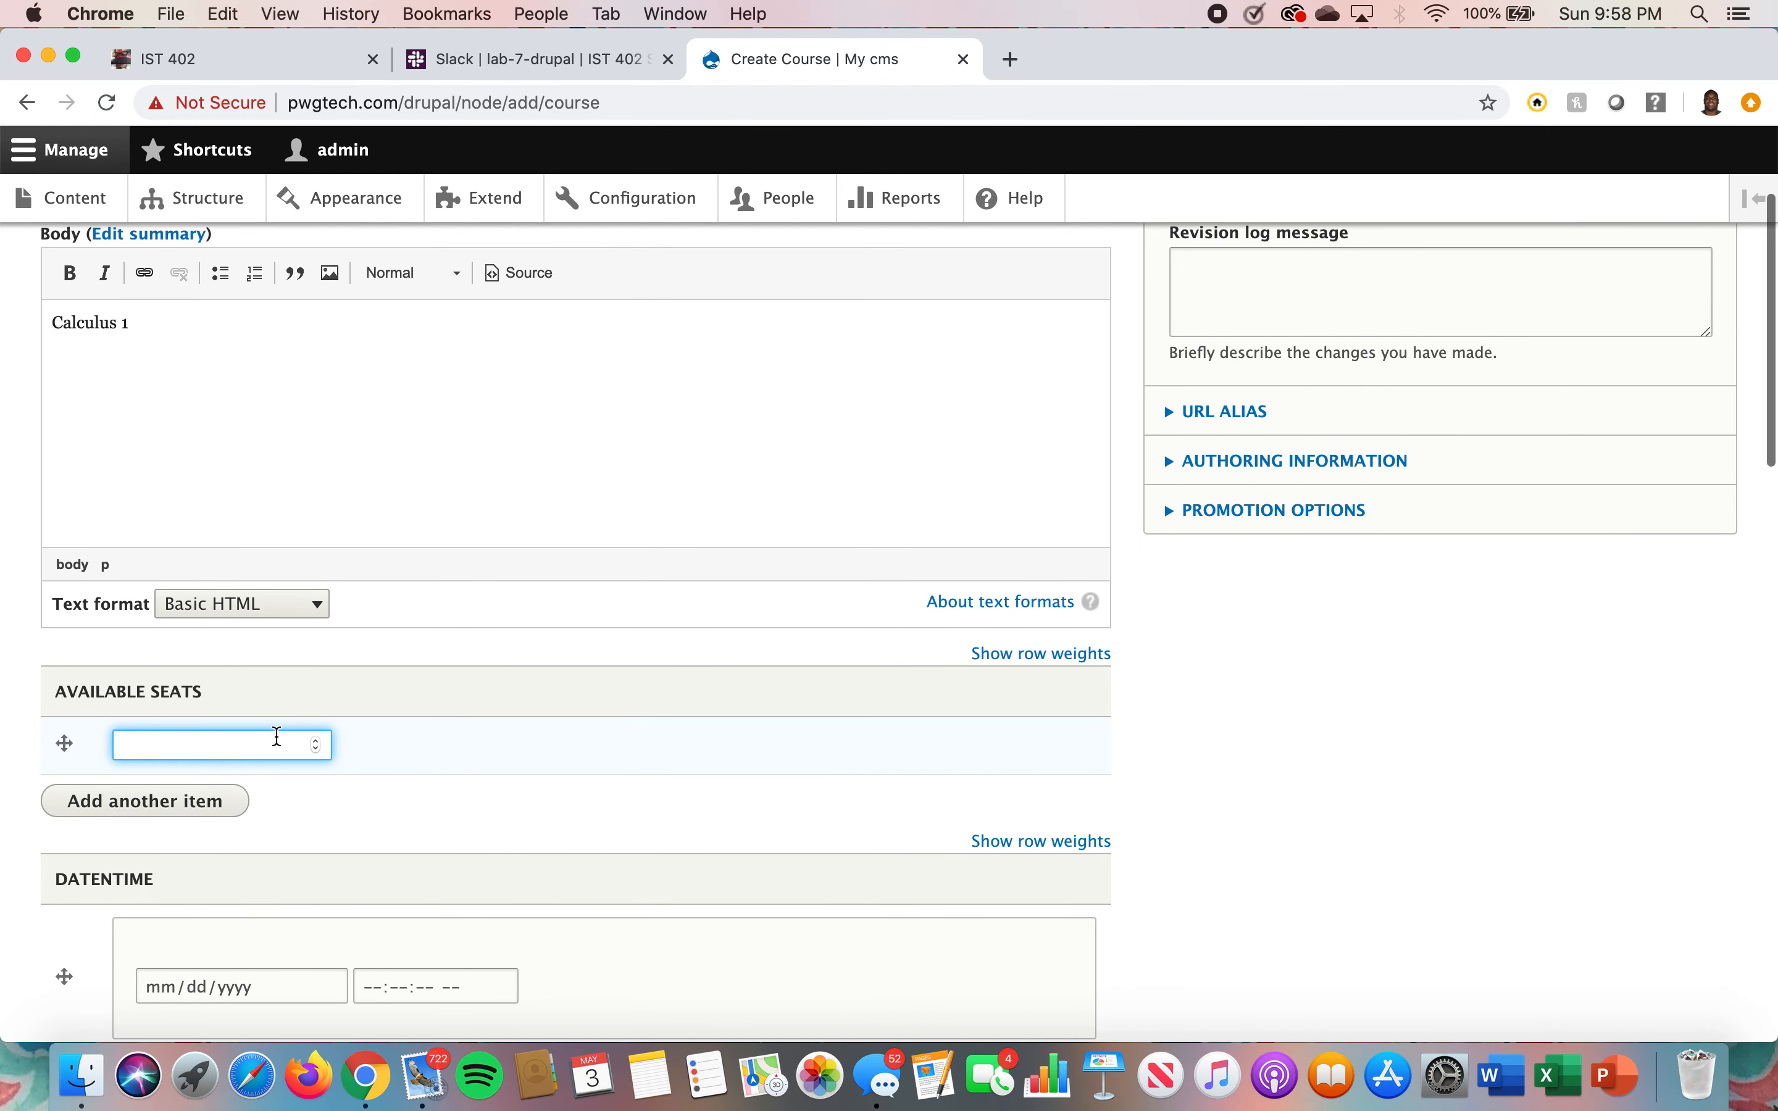
text(12)
Enter 05/03/2020 as the course's DateTime date
scroll(277, 736, down, 4)
click(154, 751)
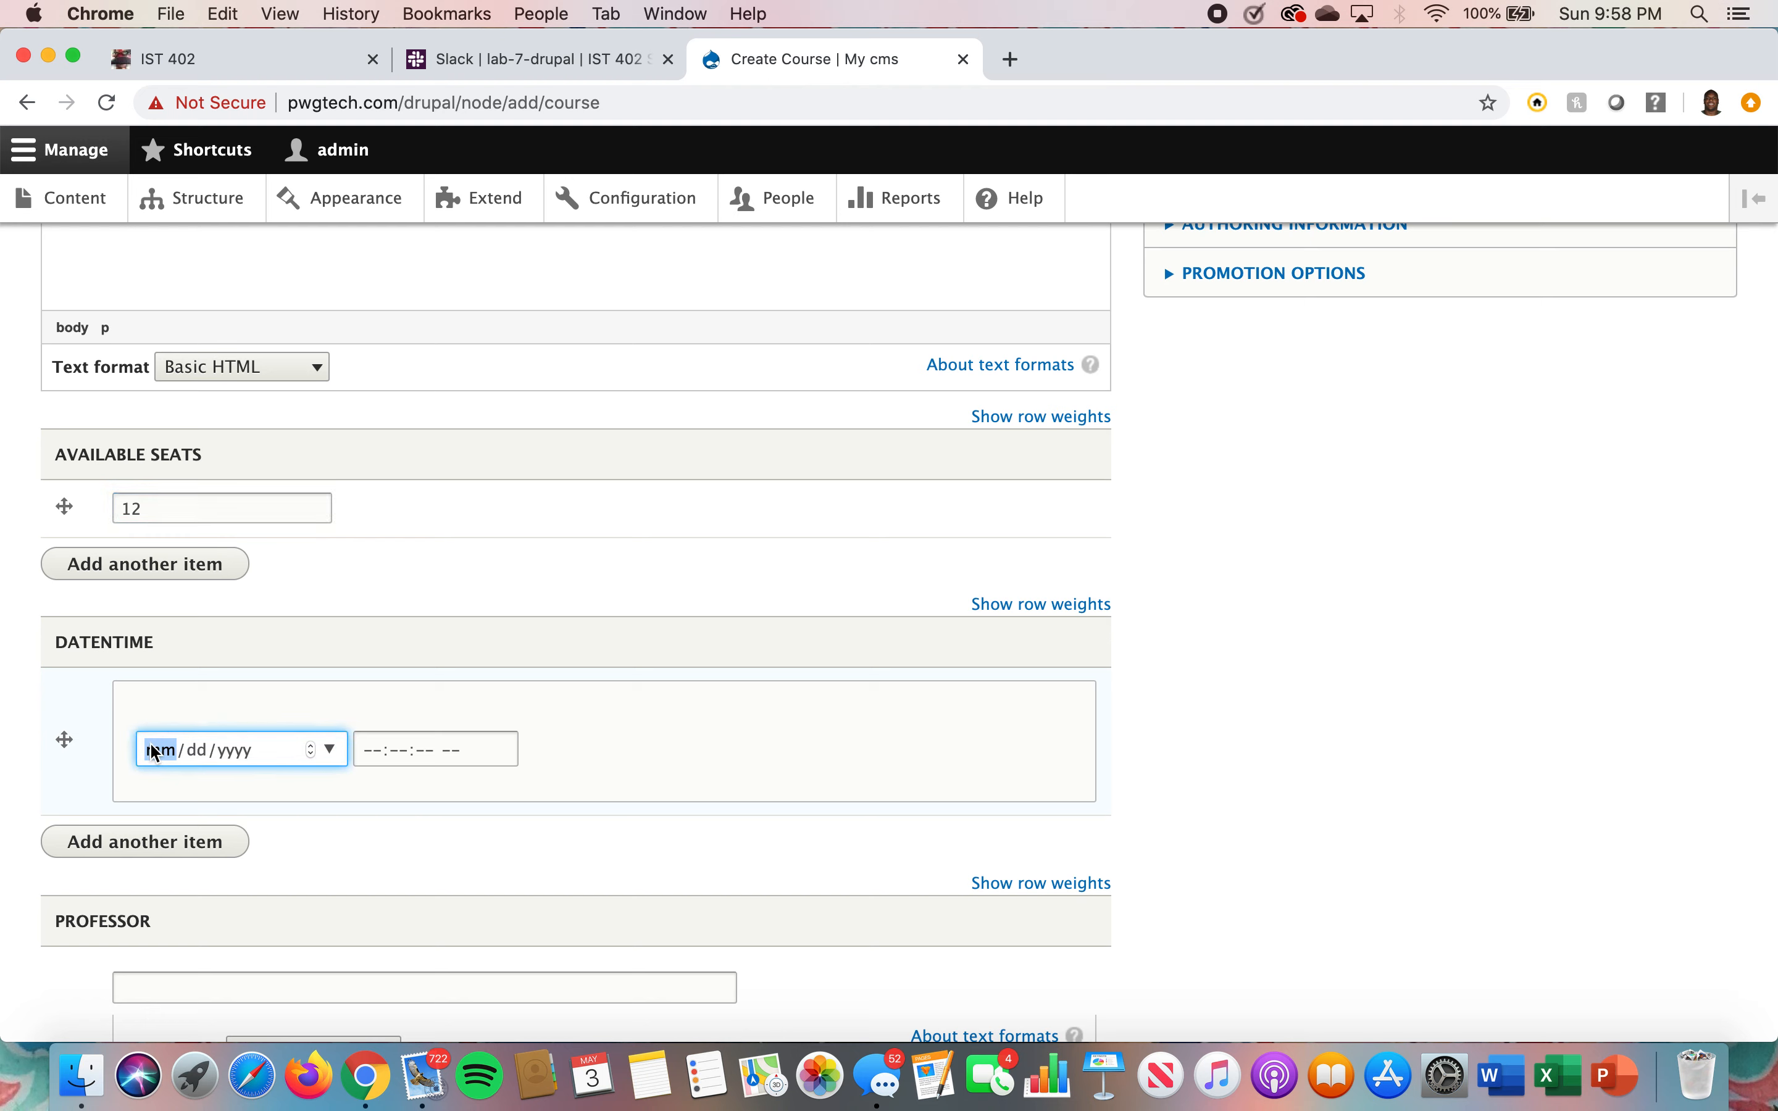
text(05/03/)
text(2020)
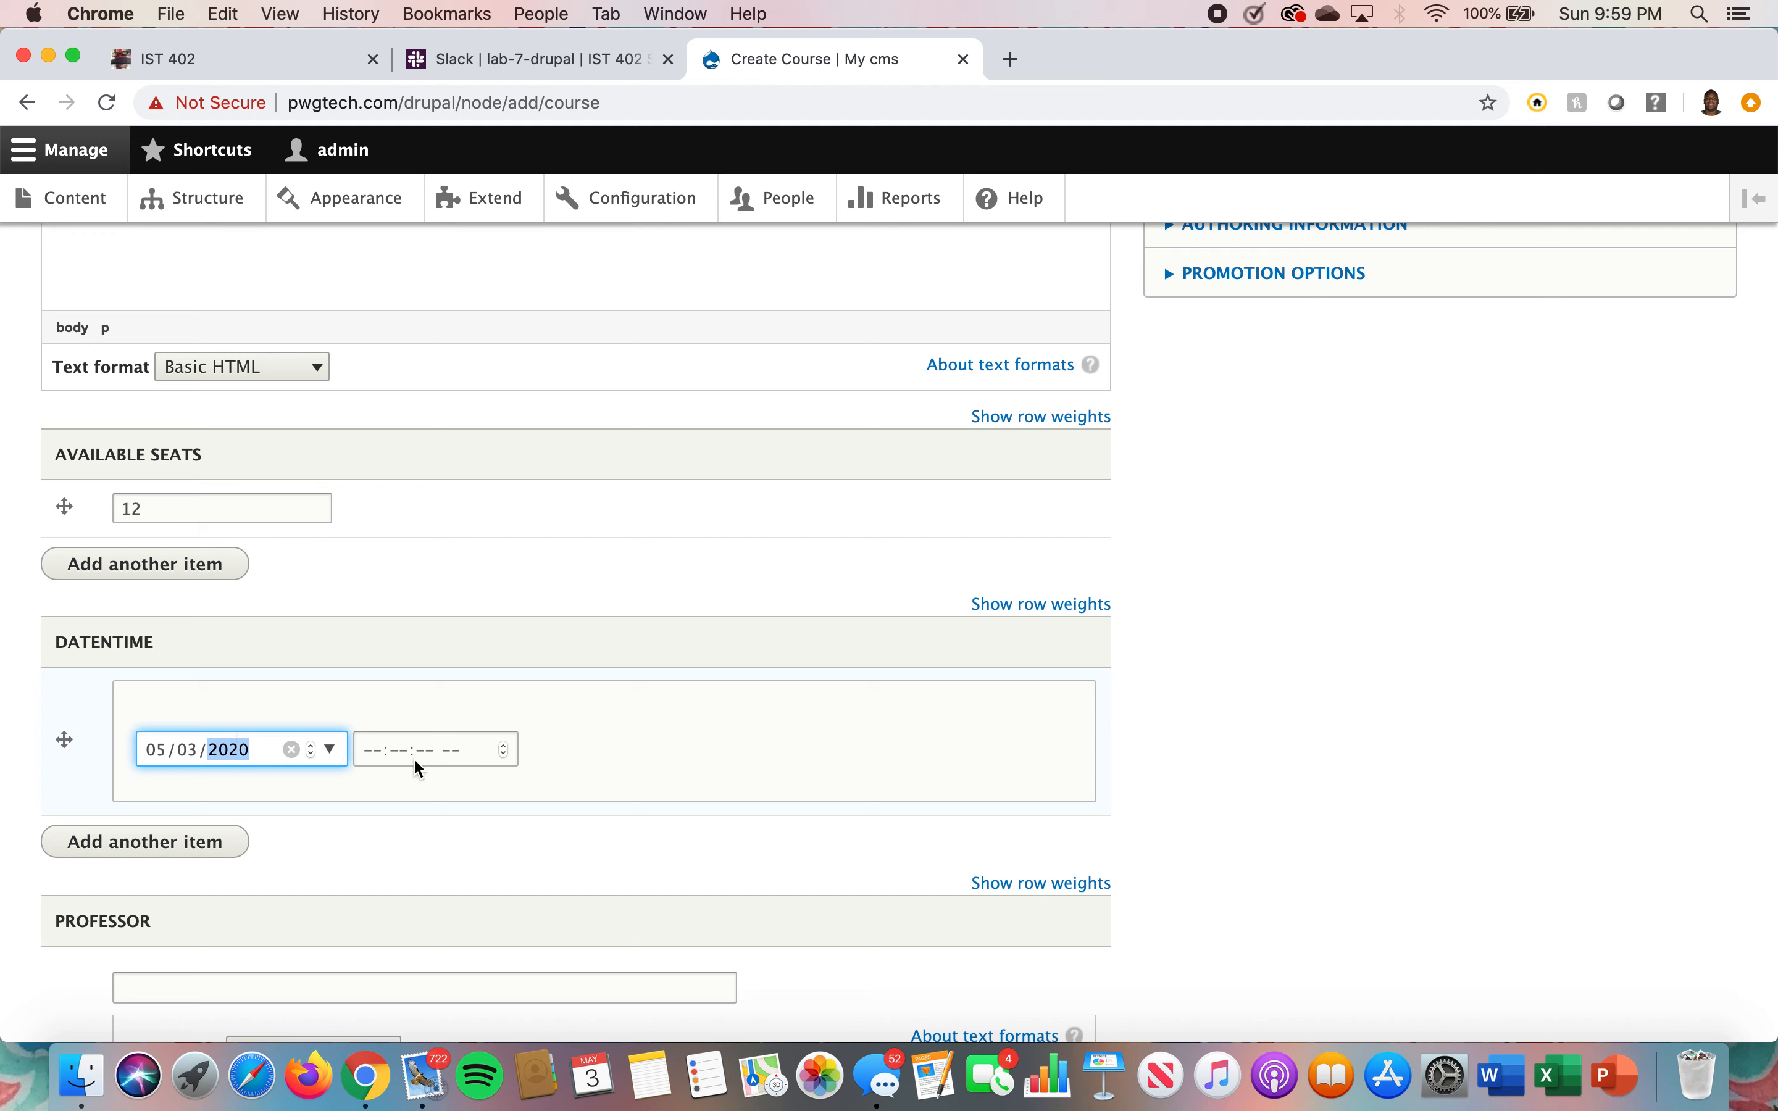
Set the course's DateTime time to 01:20:00 PM
click(370, 751)
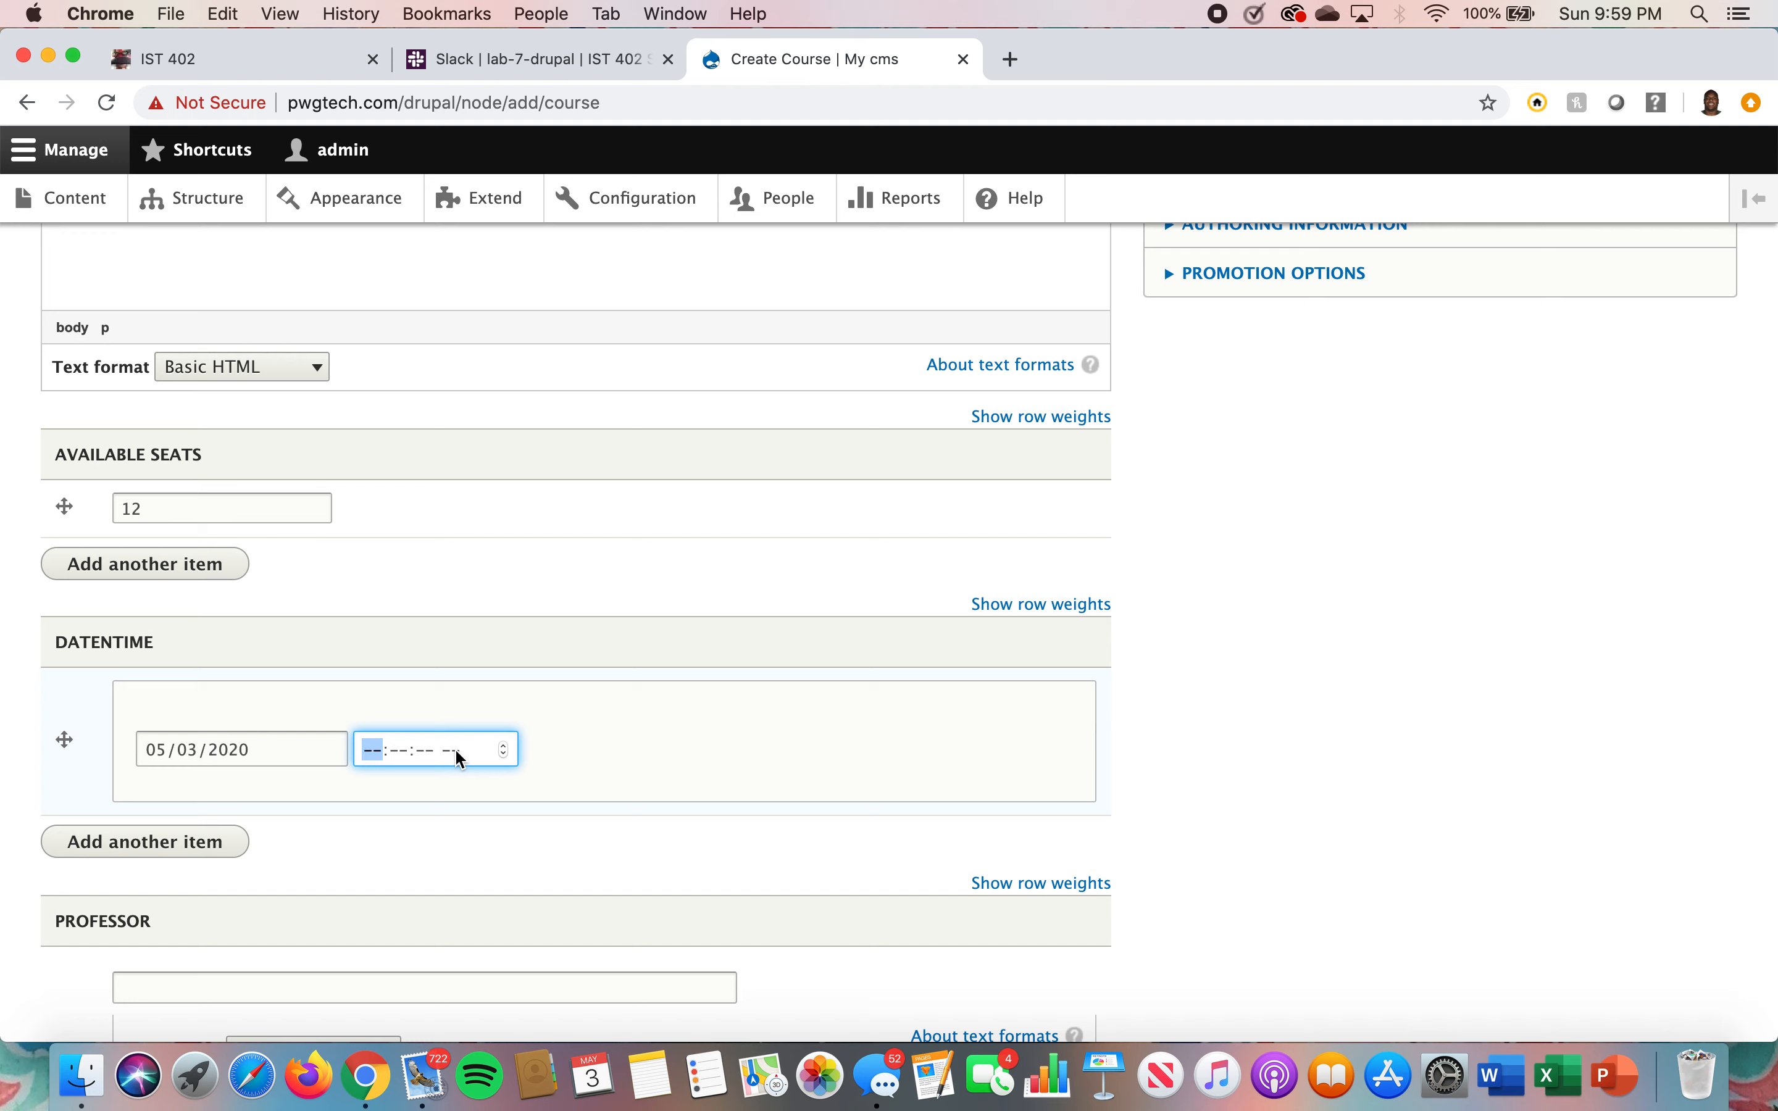
text(1:--:-- --)
click(401, 750)
text(20:)
text(00 PM)
click(456, 750)
text(p)
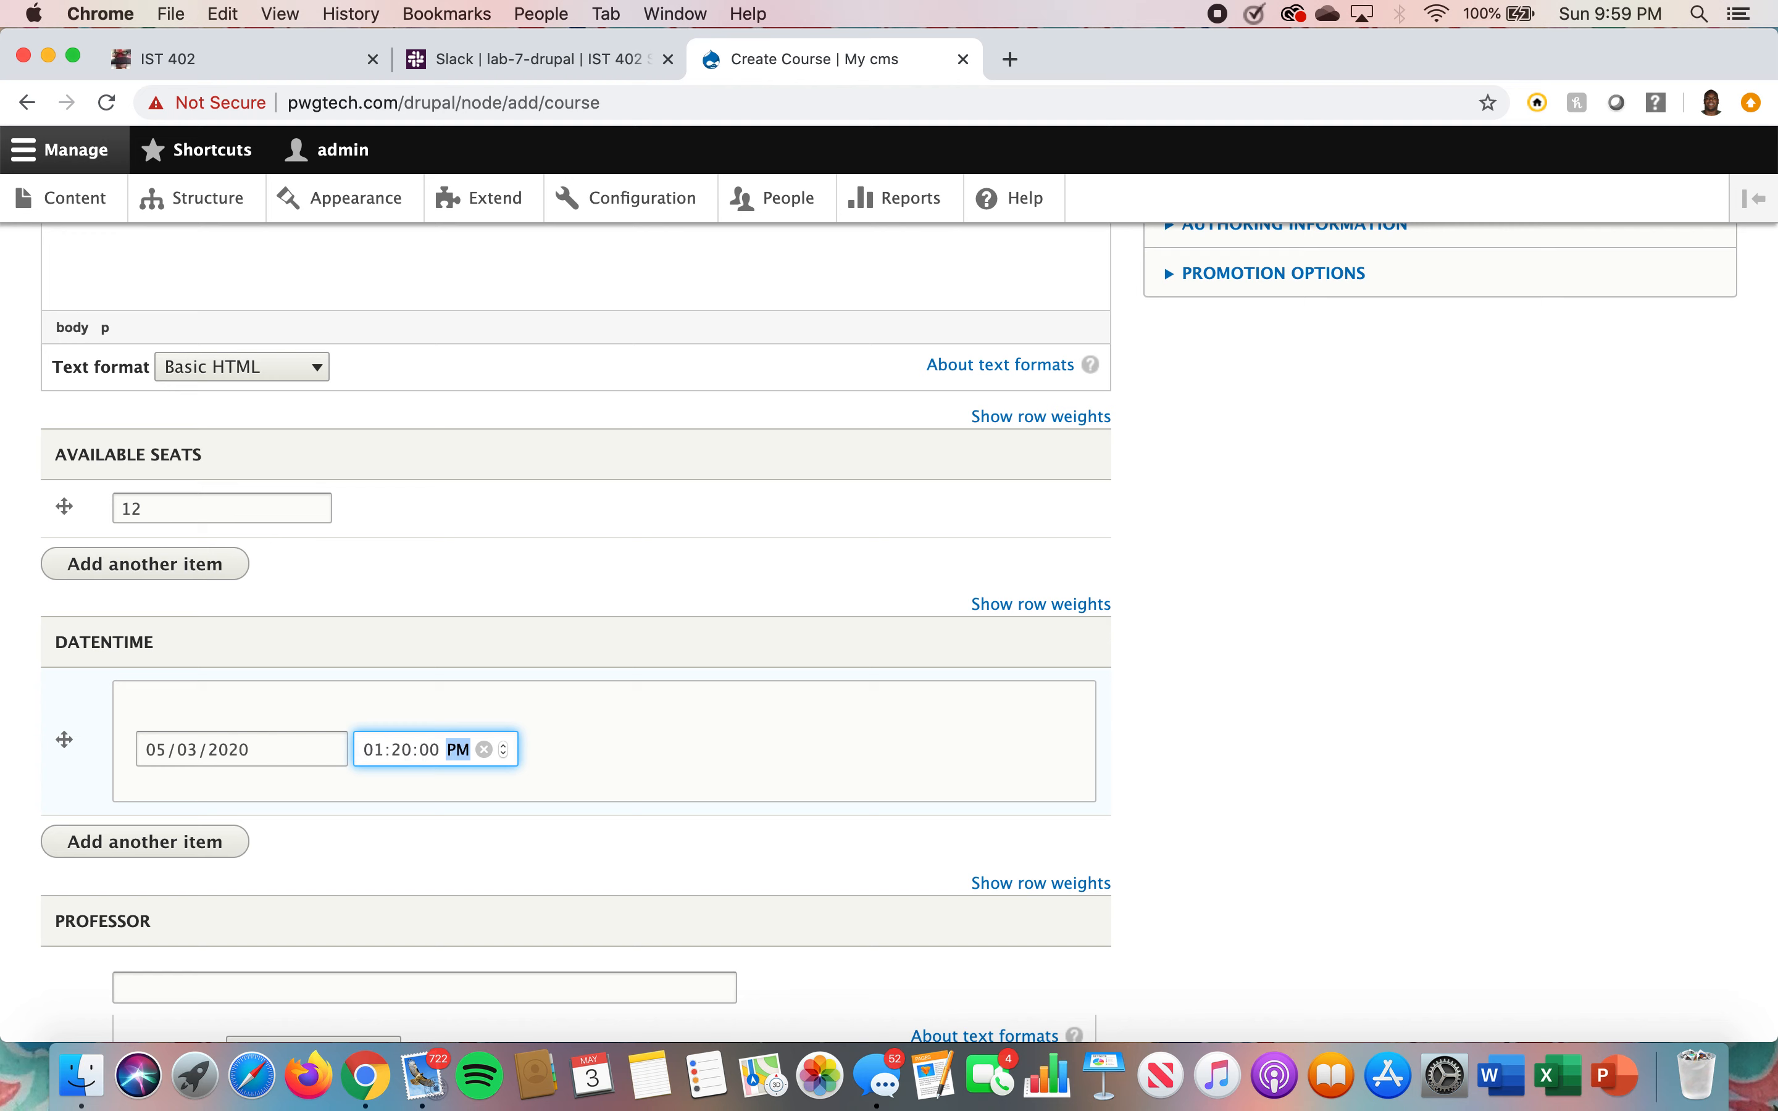
Enter the professor's full name in the Professor field
scroll(328, 845, down, 3)
click(322, 794)
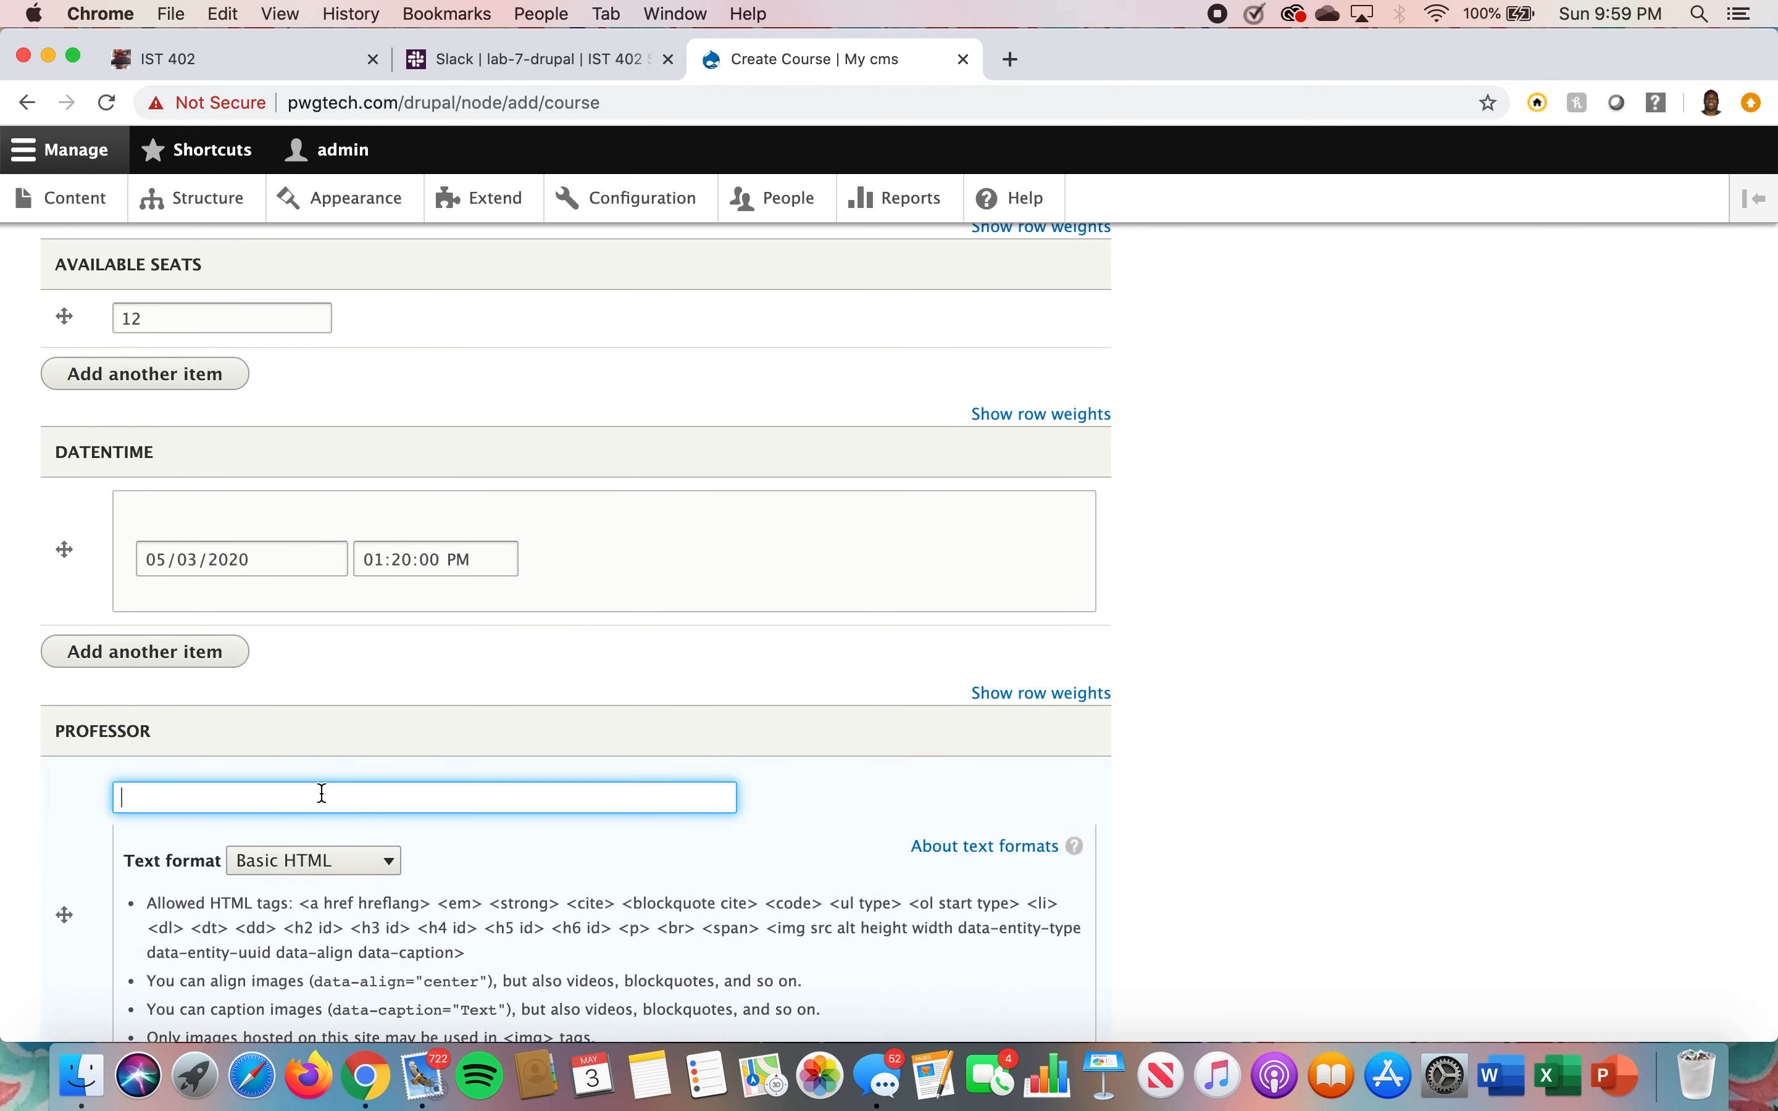
text(John Smith)
Set the course number to 140 and the credits to 4
scroll(322, 794, down, 2)
scroll(249, 682, down, 5)
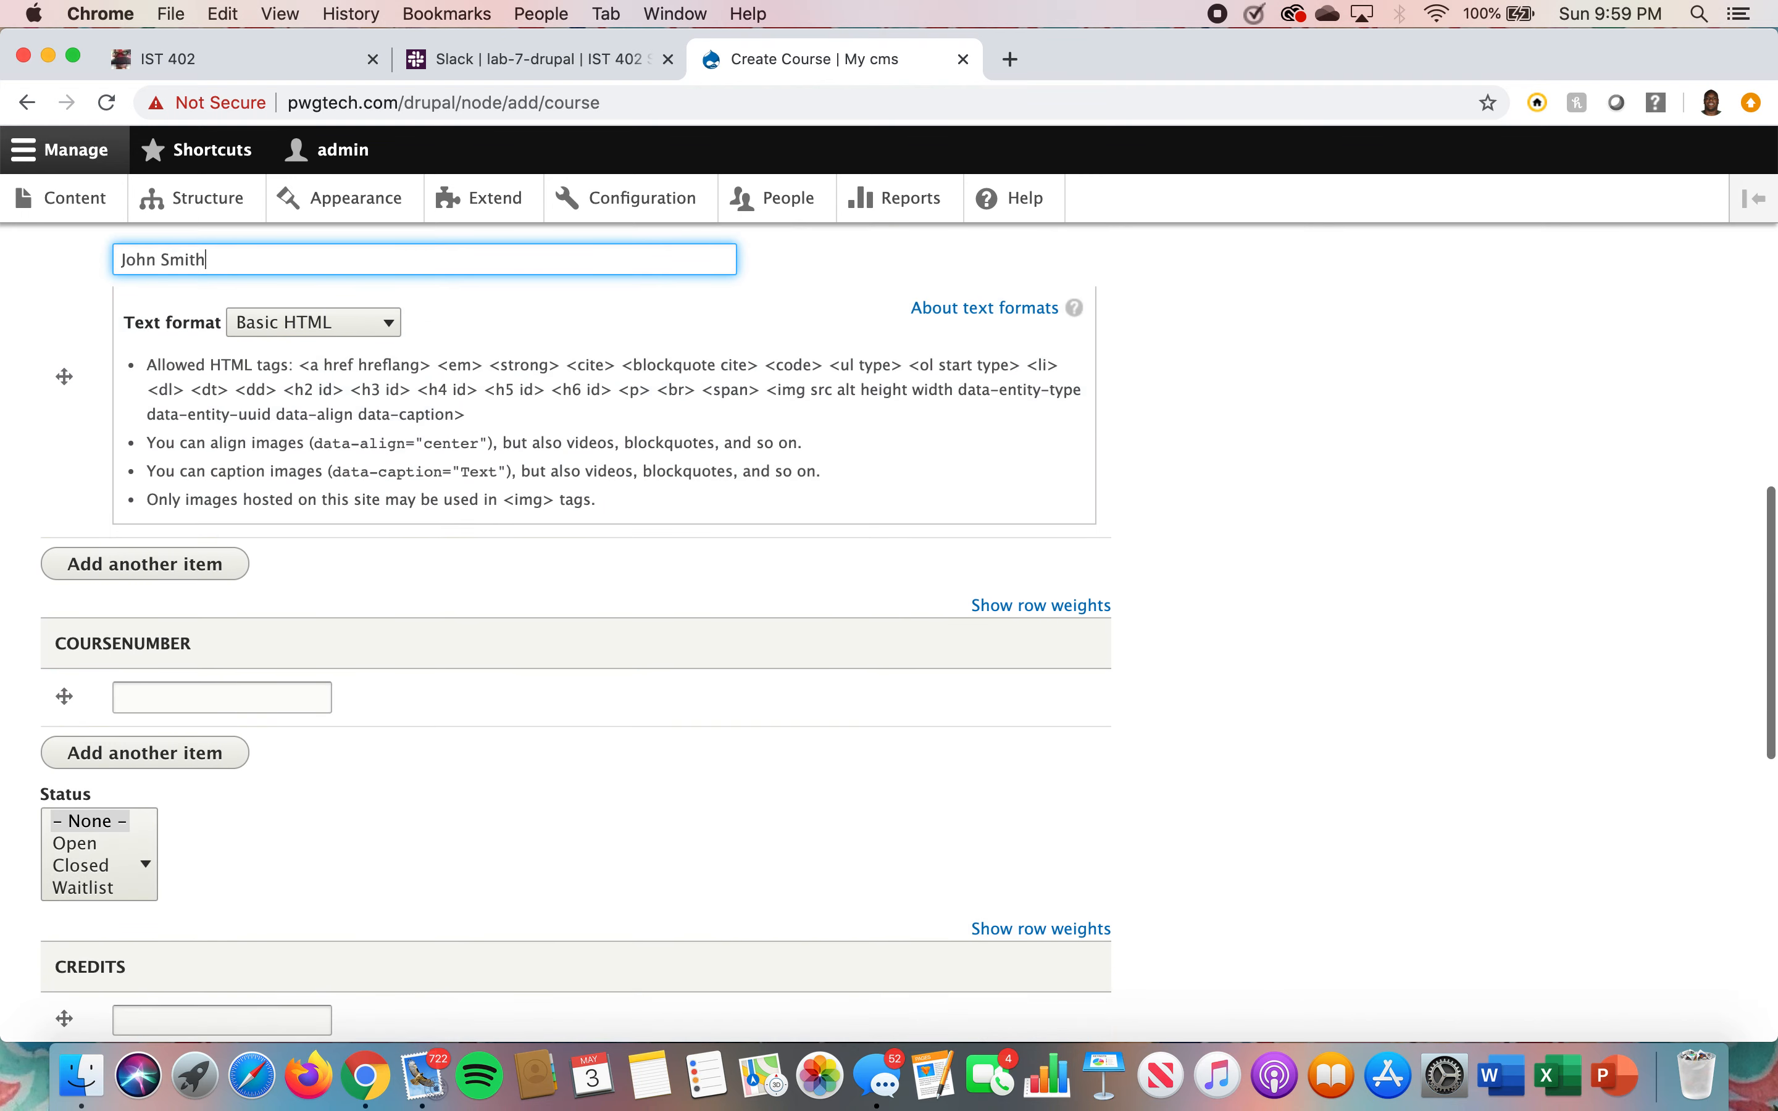
click(248, 687)
scroll(249, 682, up, 10)
scroll(249, 683, down, 2)
scroll(248, 682, down, 8)
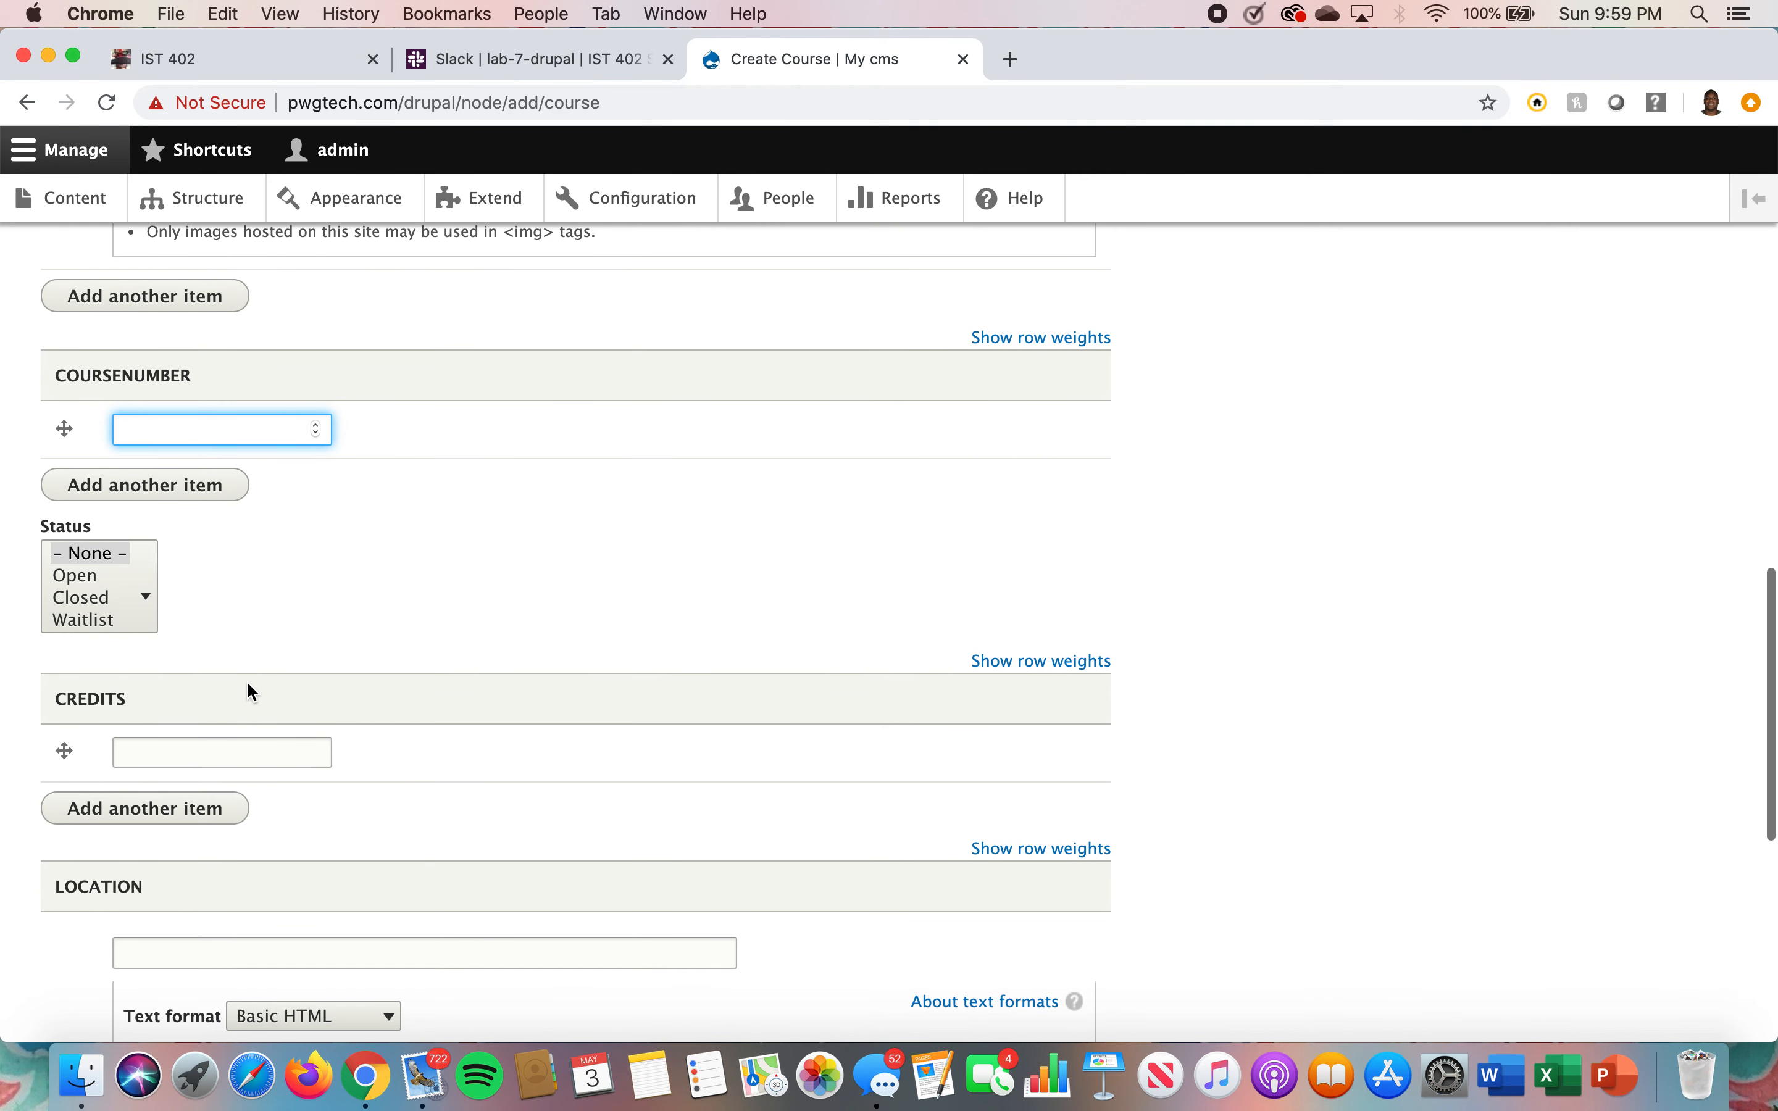
text(140)
click(267, 762)
text(4)
Enter Thomas 200 as the course location
scroll(268, 734, down, 5)
click(275, 662)
text(Wi)
key(BackSpace)
text(Thomas 200)
Set the CourseID to 5 and save the Math 140 course
scroll(573, 632, down, 3)
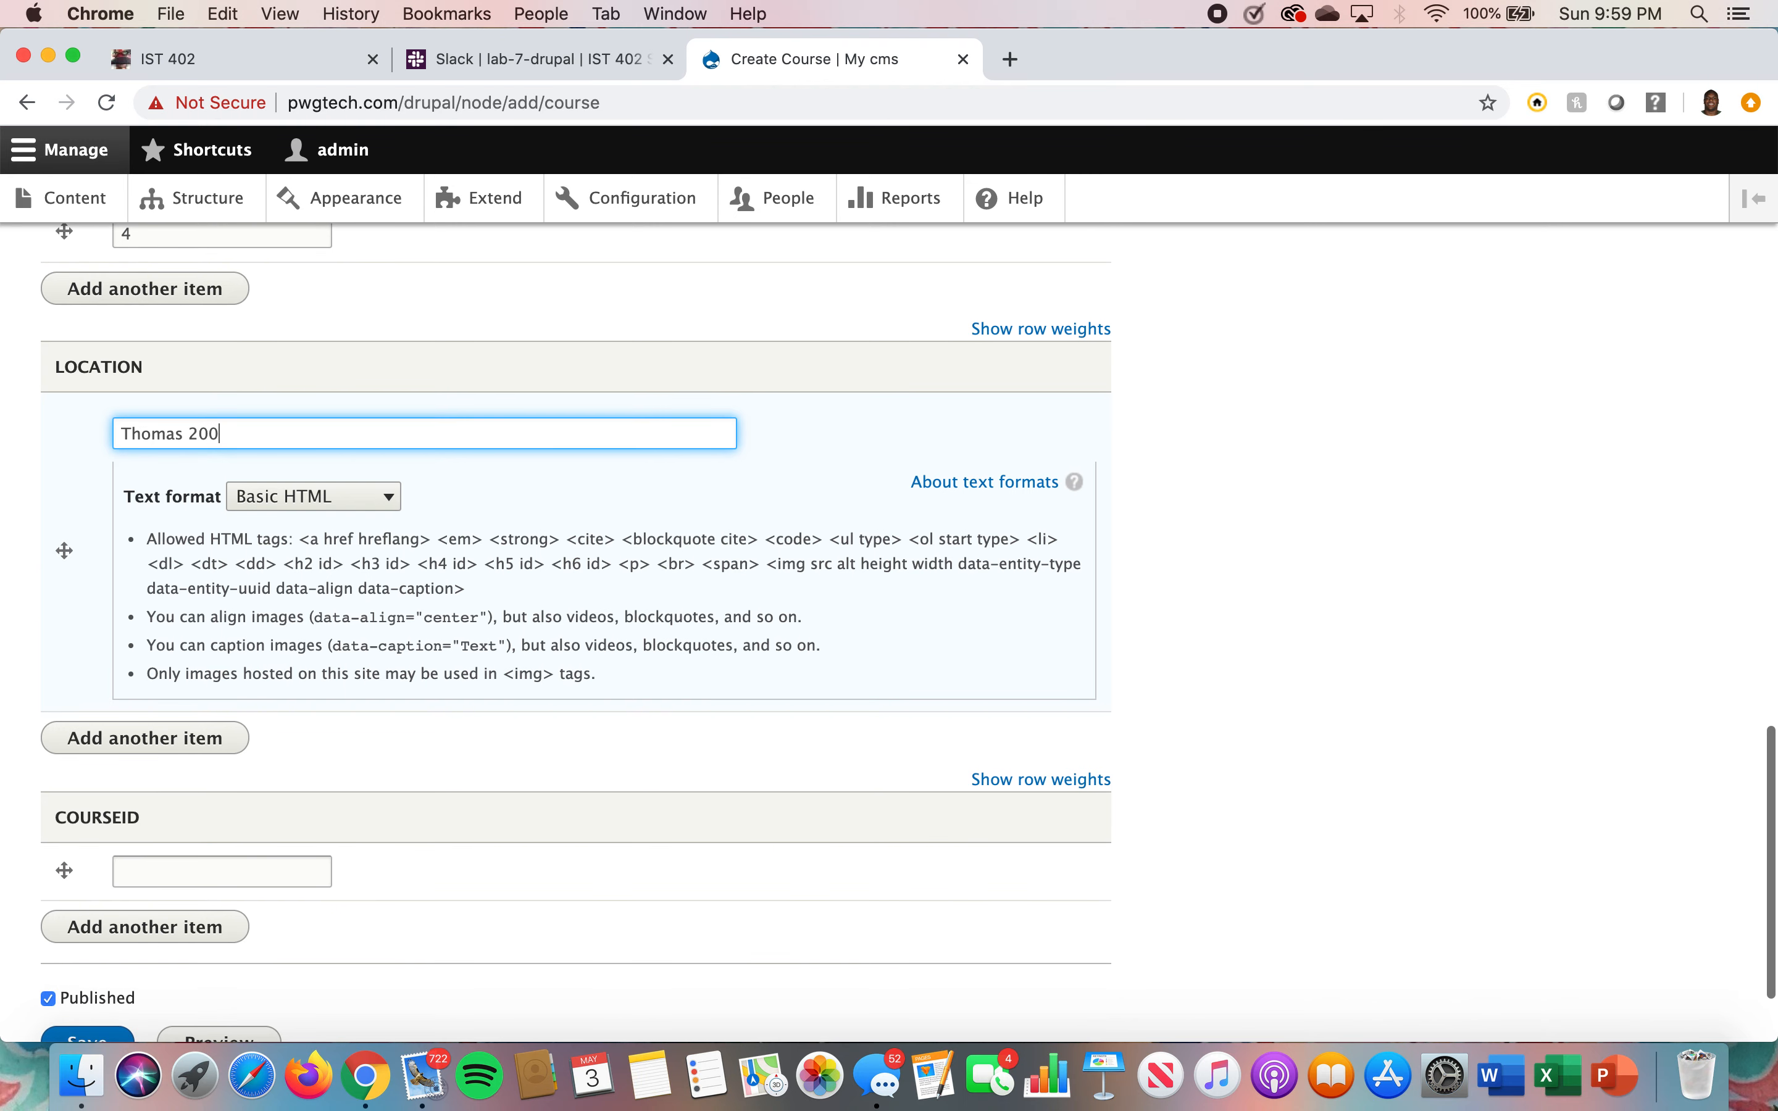
scroll(229, 722, down, 2)
click(179, 744)
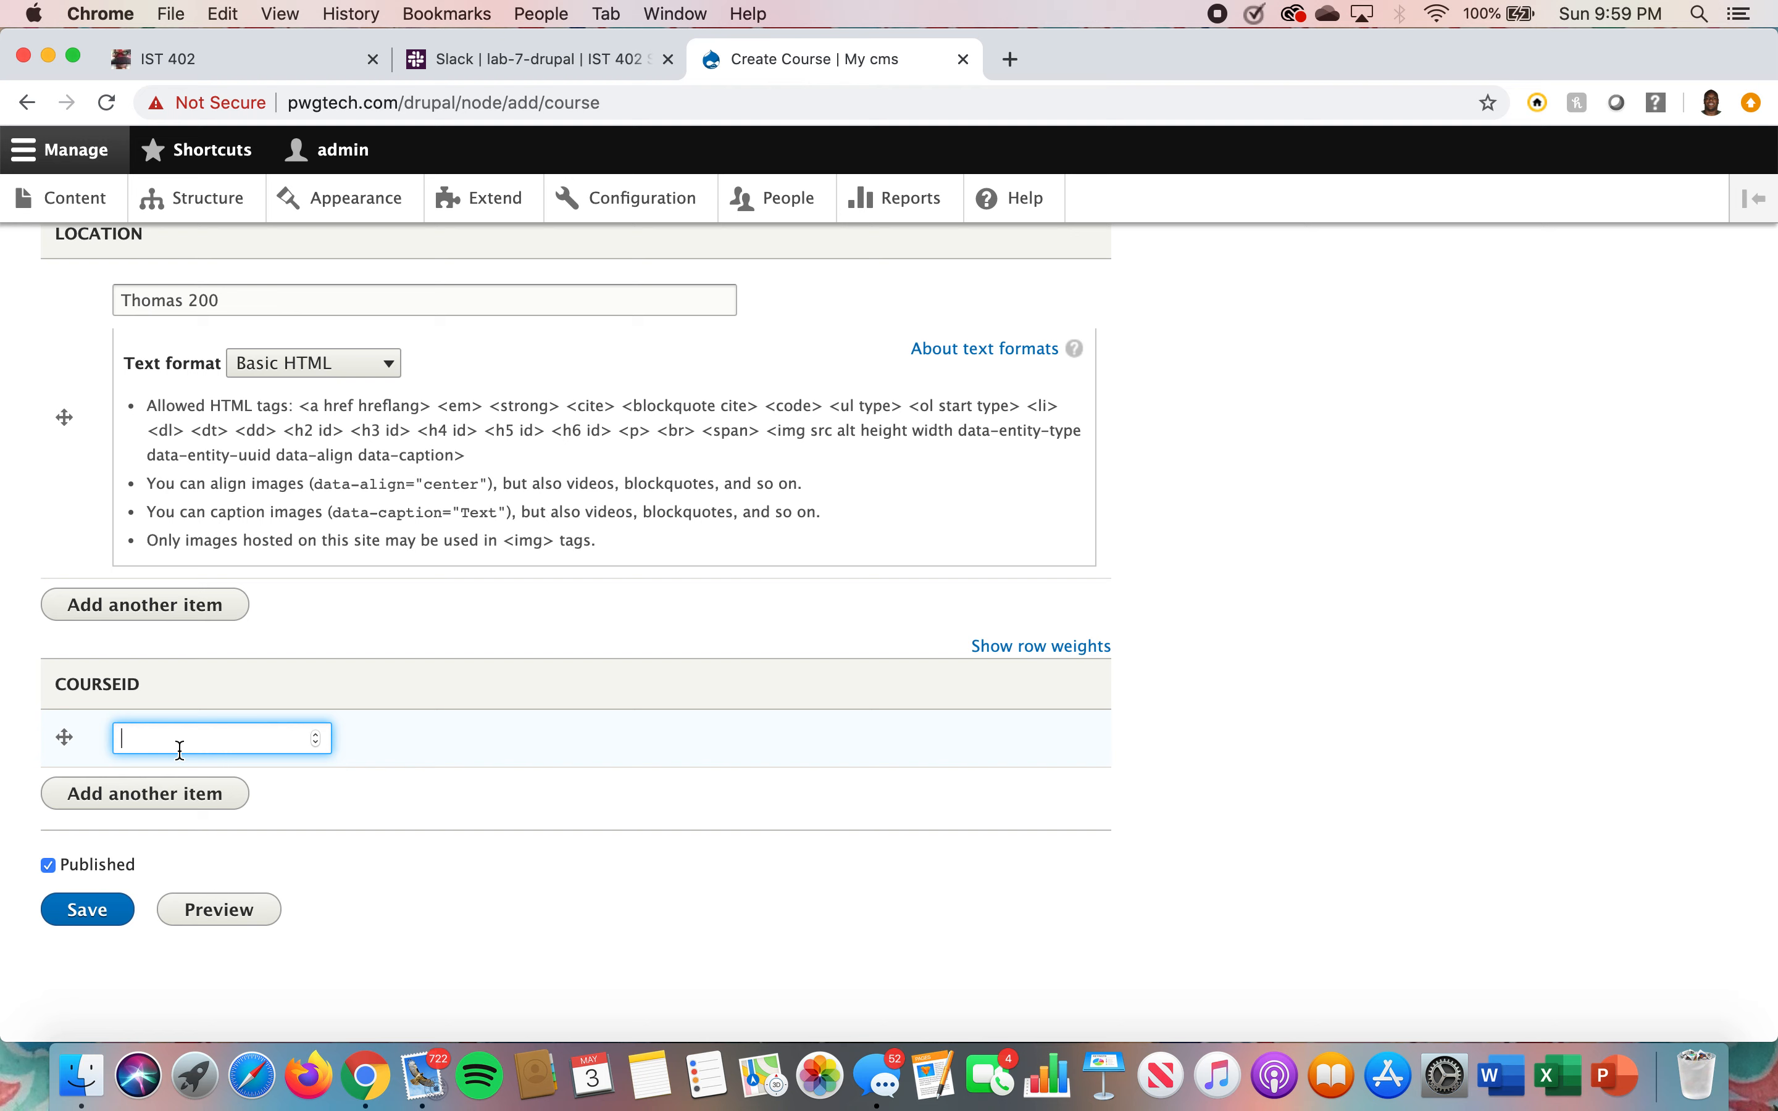
text(5)
click(89, 911)
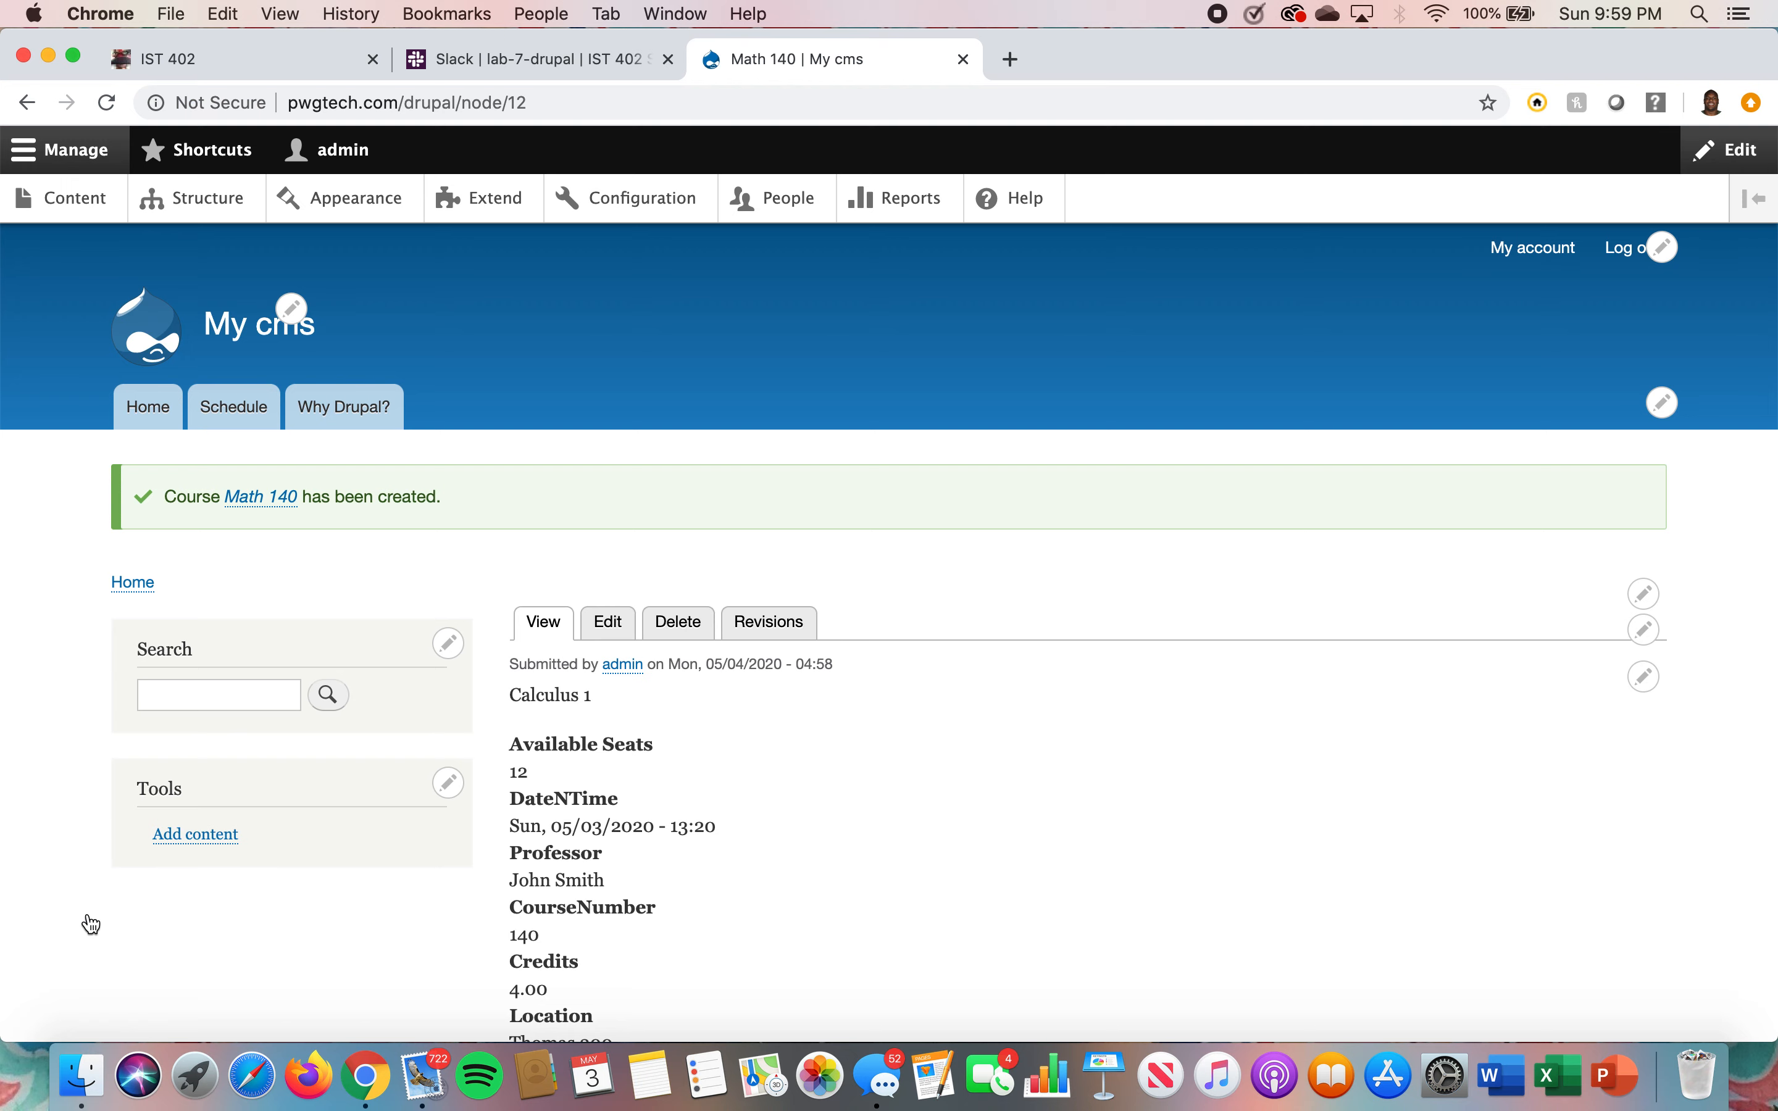
Review the field values shown on the saved Math 140 course page
scroll(937, 686, down, 3)
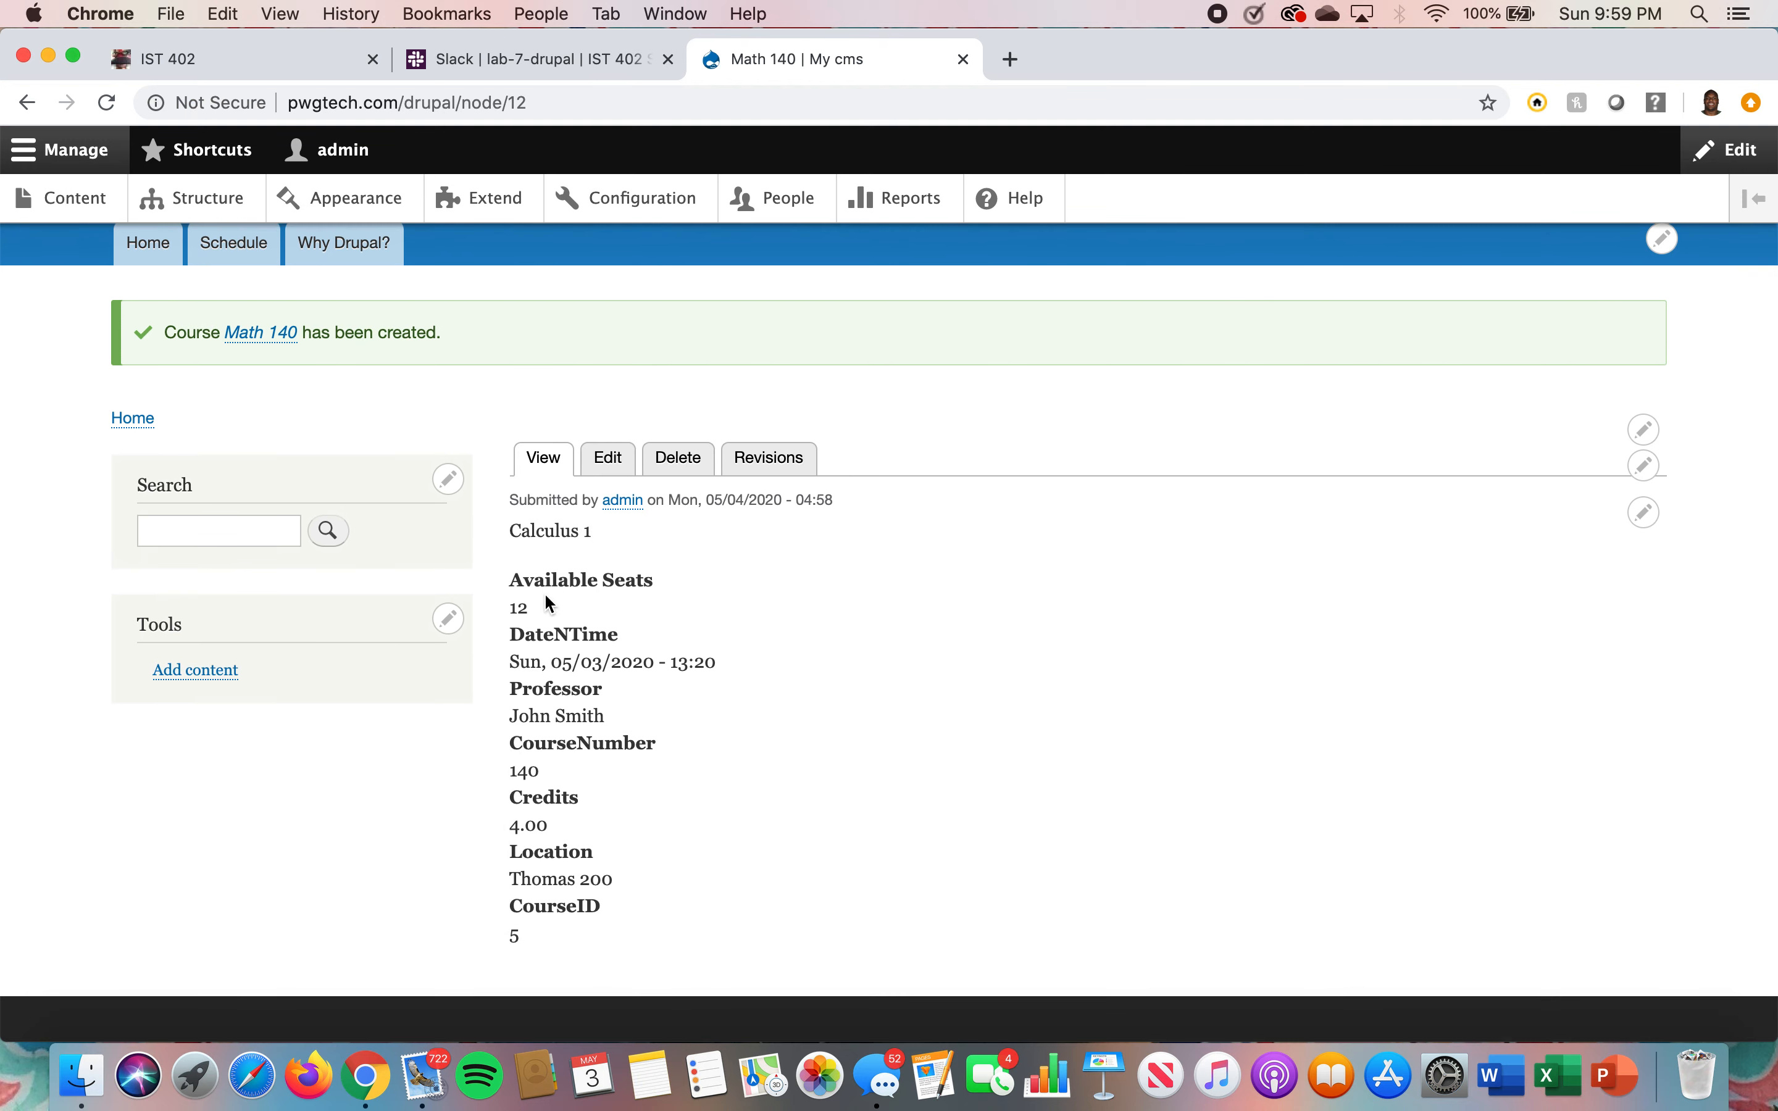
scroll(548, 602, down, 1)
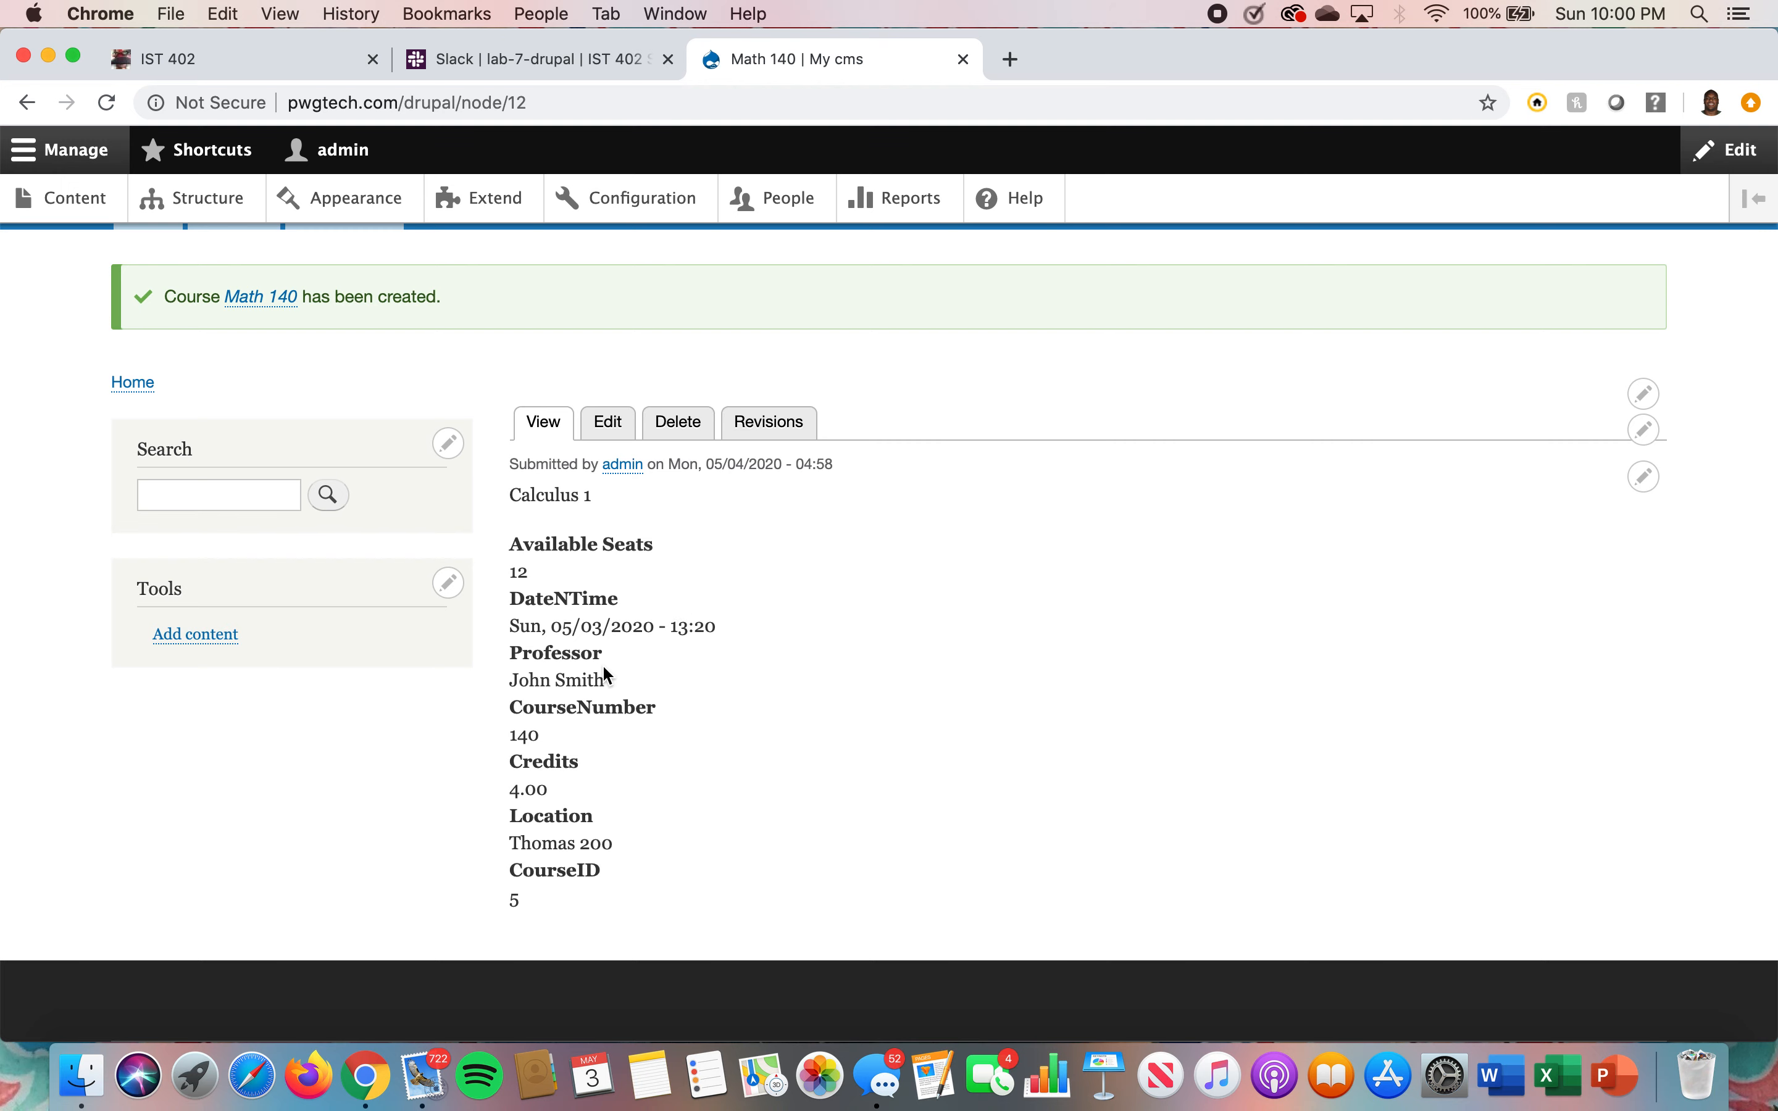
scroll(607, 673, down, 2)
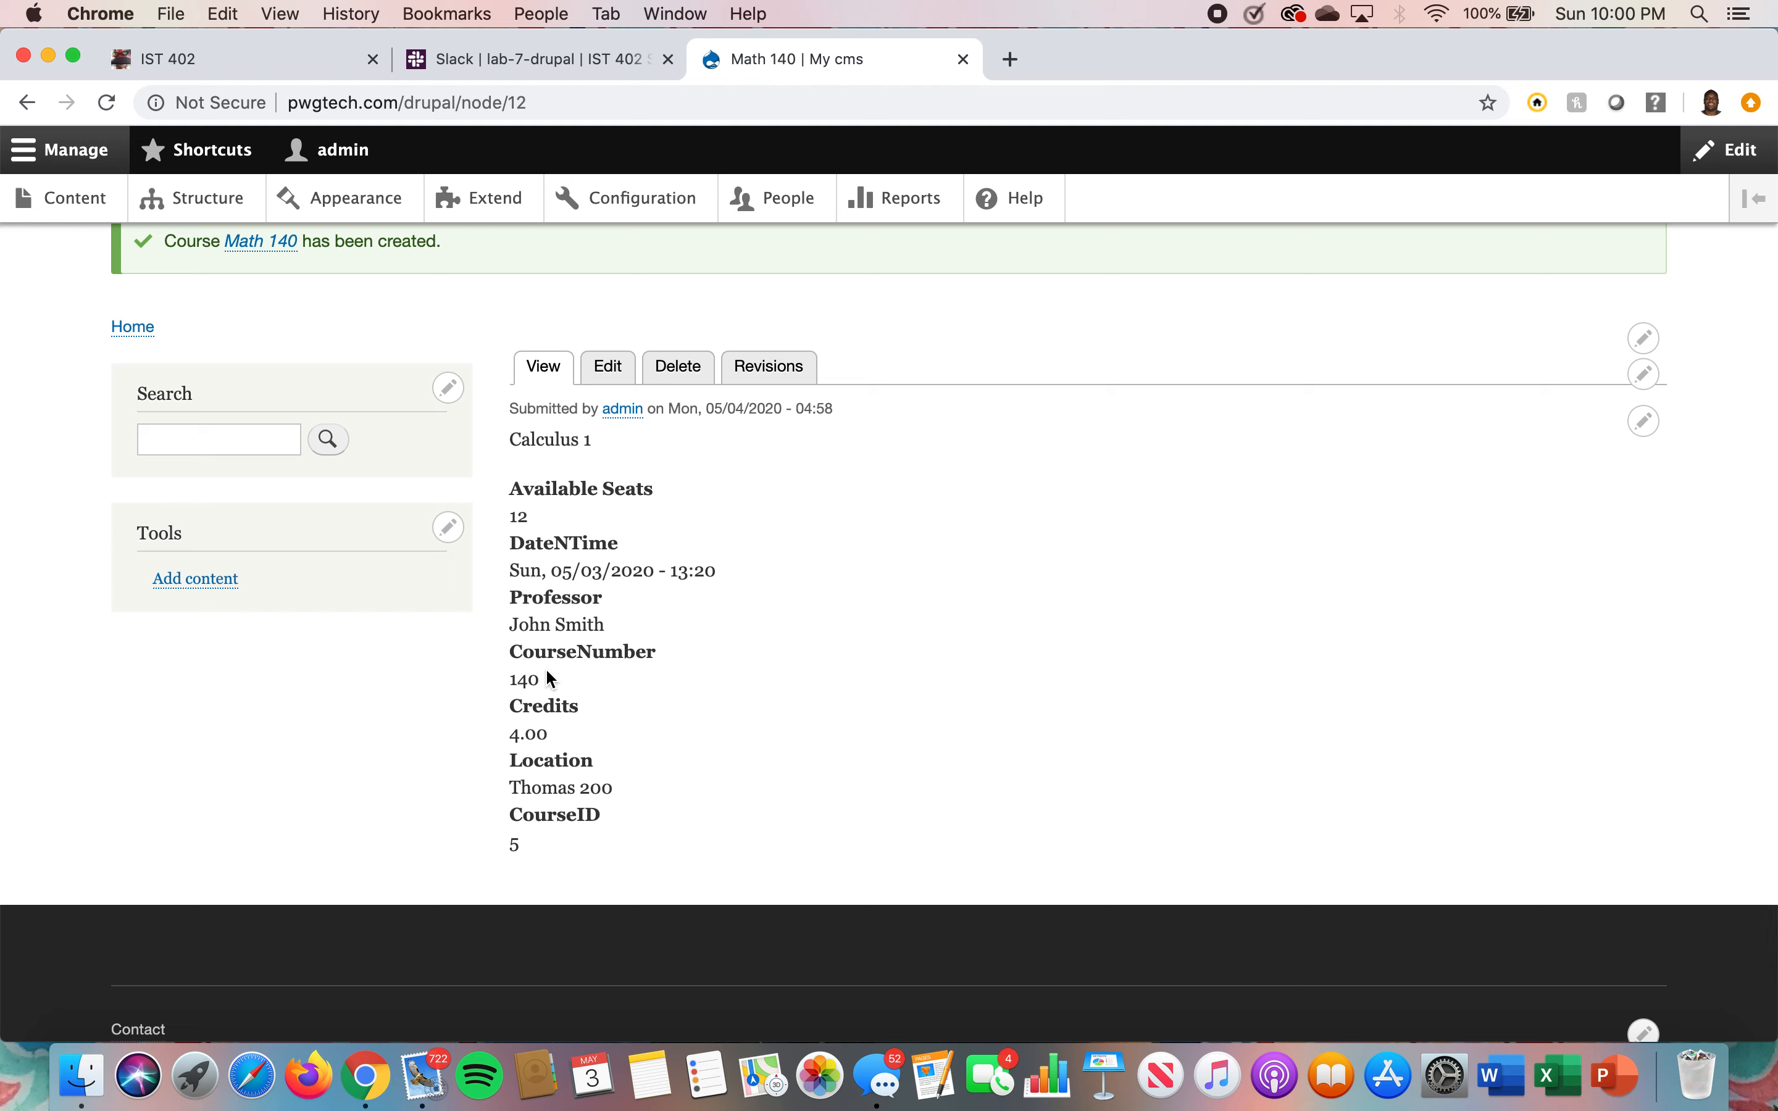